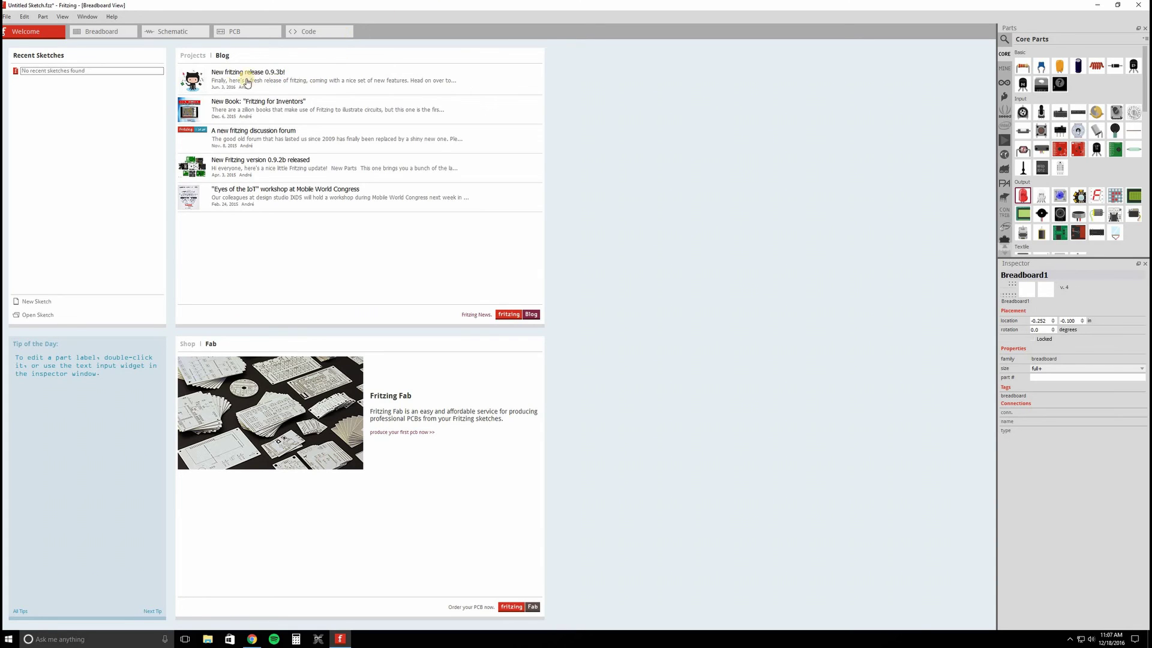
Switch to the Breadboard view, which shows only the empty full+ breadboard.
left_click(101, 32)
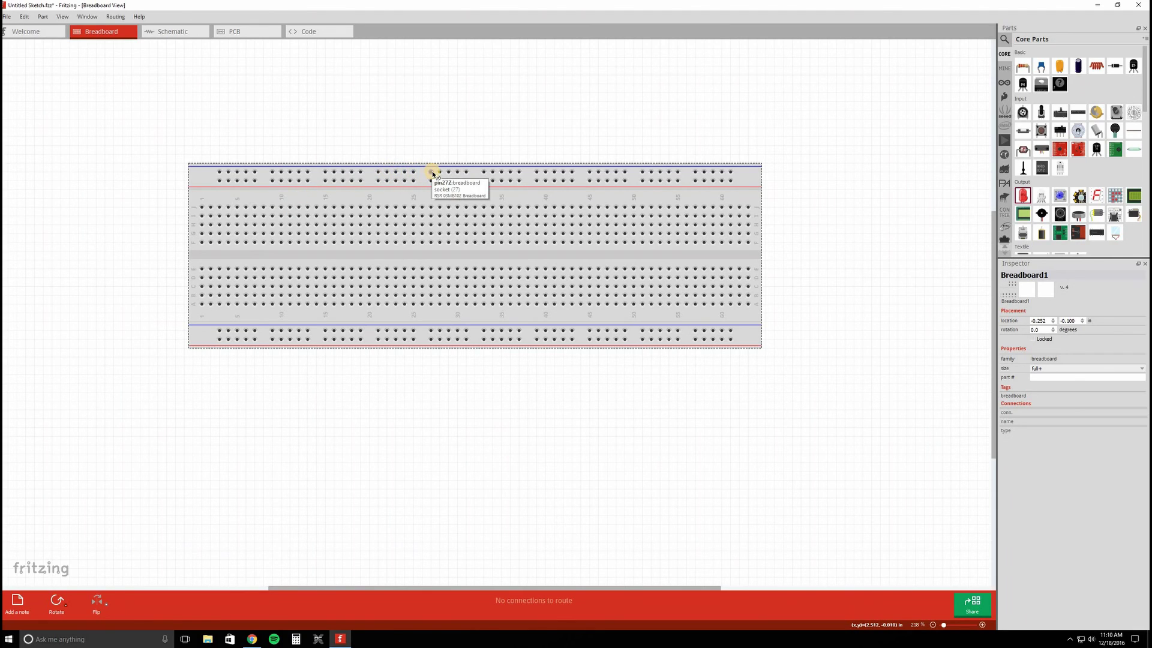
left_click_drag(434, 174, 402, 107)
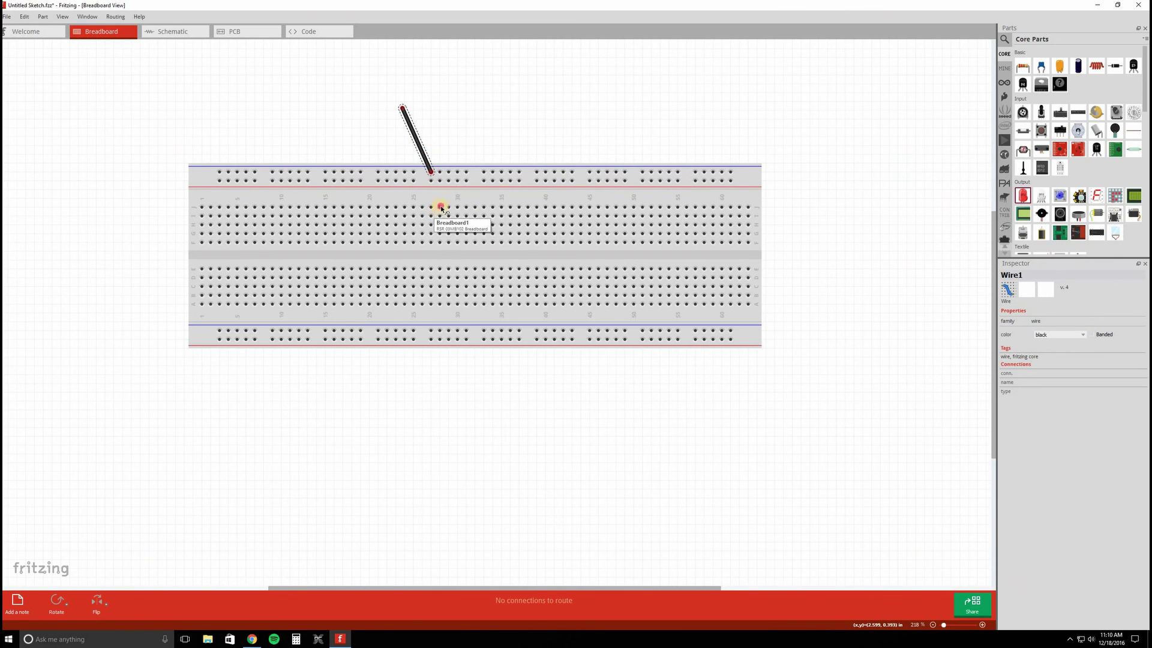
left_click_drag(458, 193, 531, 123)
left_click_drag(511, 226, 308, 286)
right_click(457, 243)
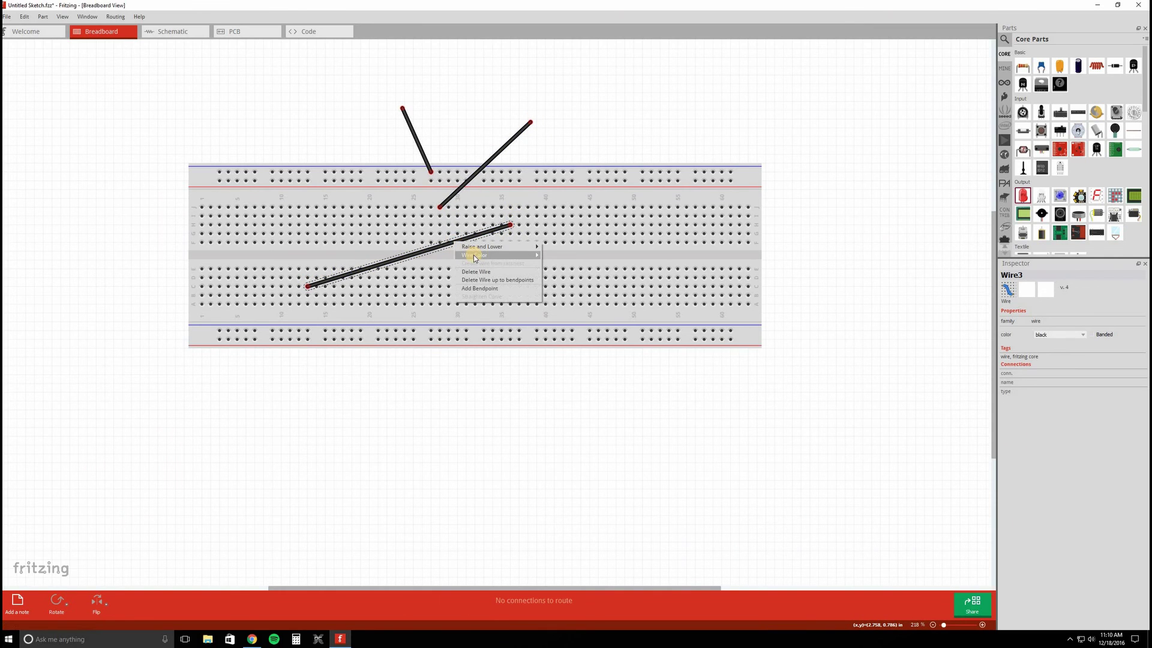
mouse_move(474, 257)
left_click(557, 262)
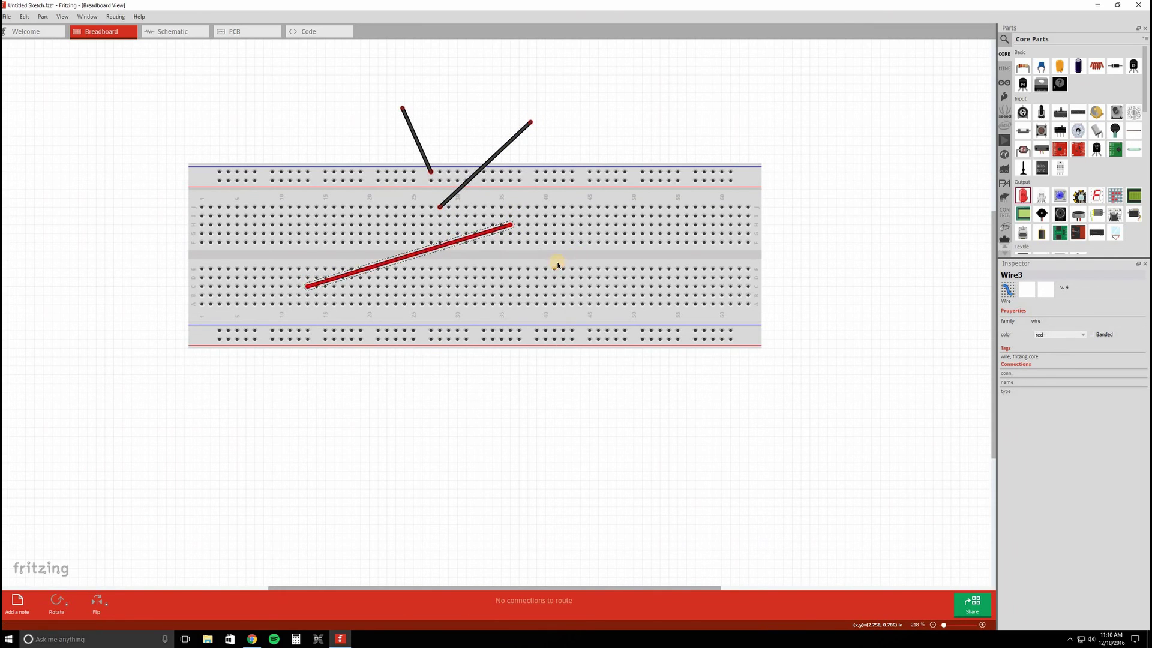
right_click(465, 240)
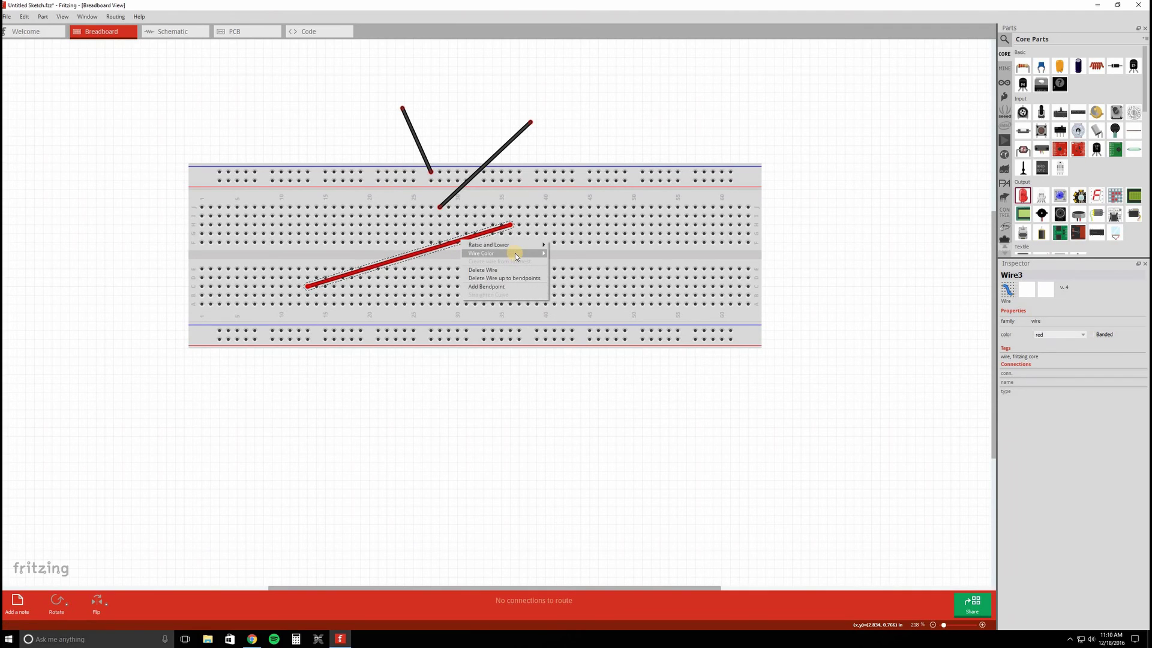
mouse_move(511, 248)
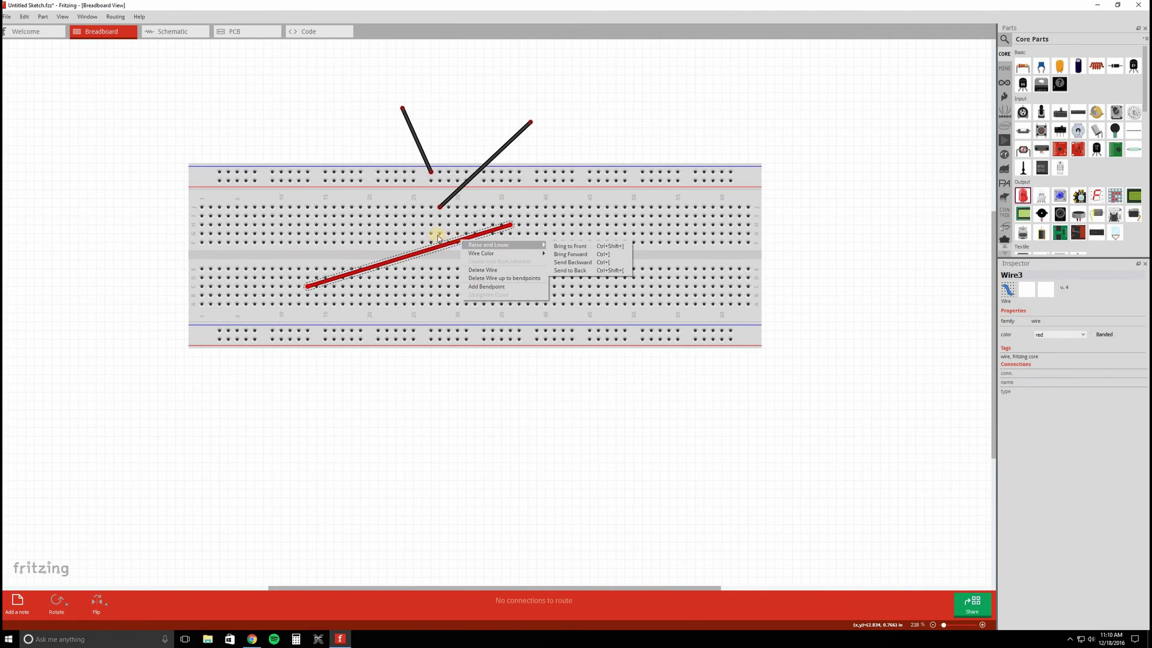
key("Escape")
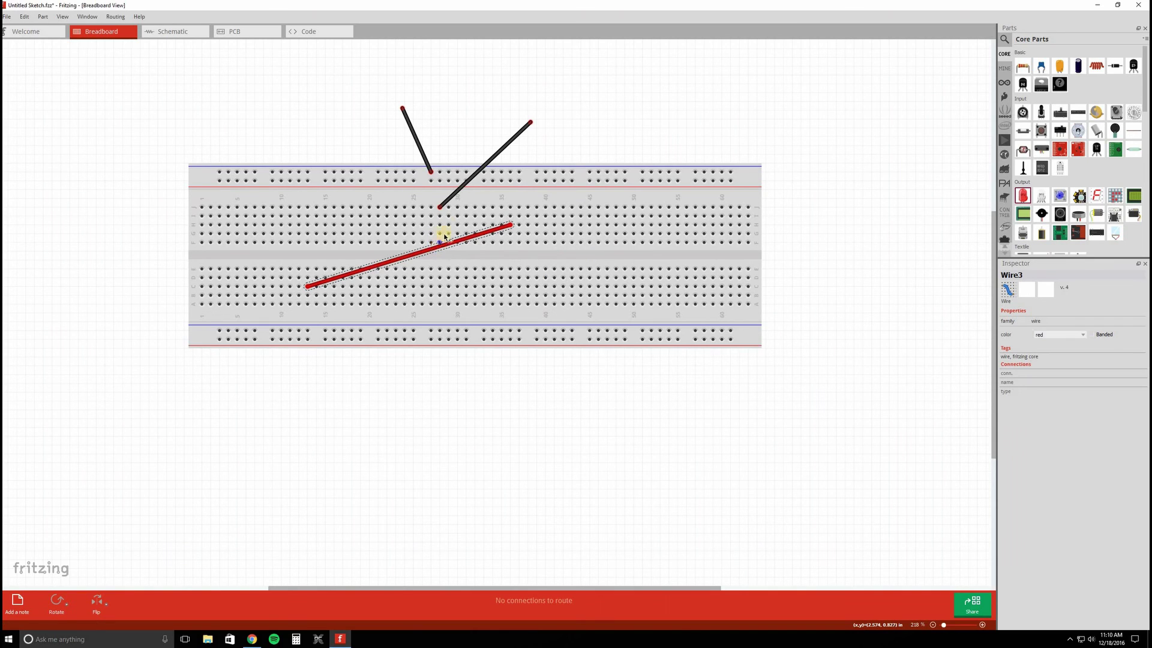
key("Delete")
left_click(465, 188)
left_click(459, 189)
key("Delete")
left_click(429, 168)
Delete the last black wire and return the Parts bin to the Core parts.
key("Delete")
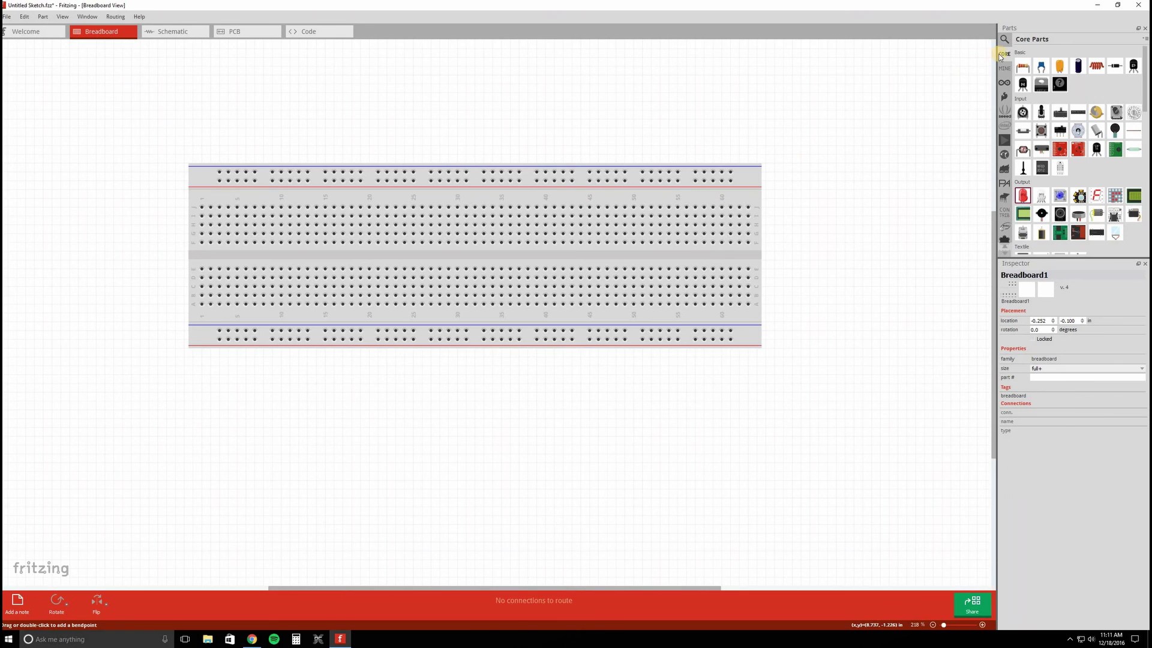
left_click(1005, 67)
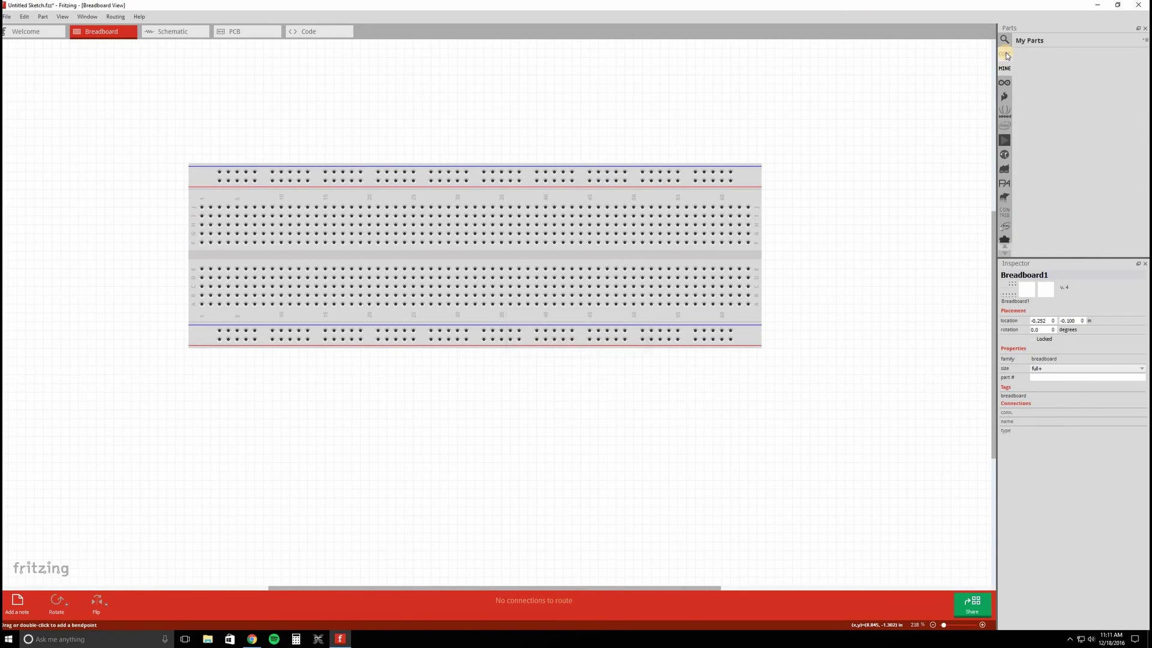
left_click(1005, 55)
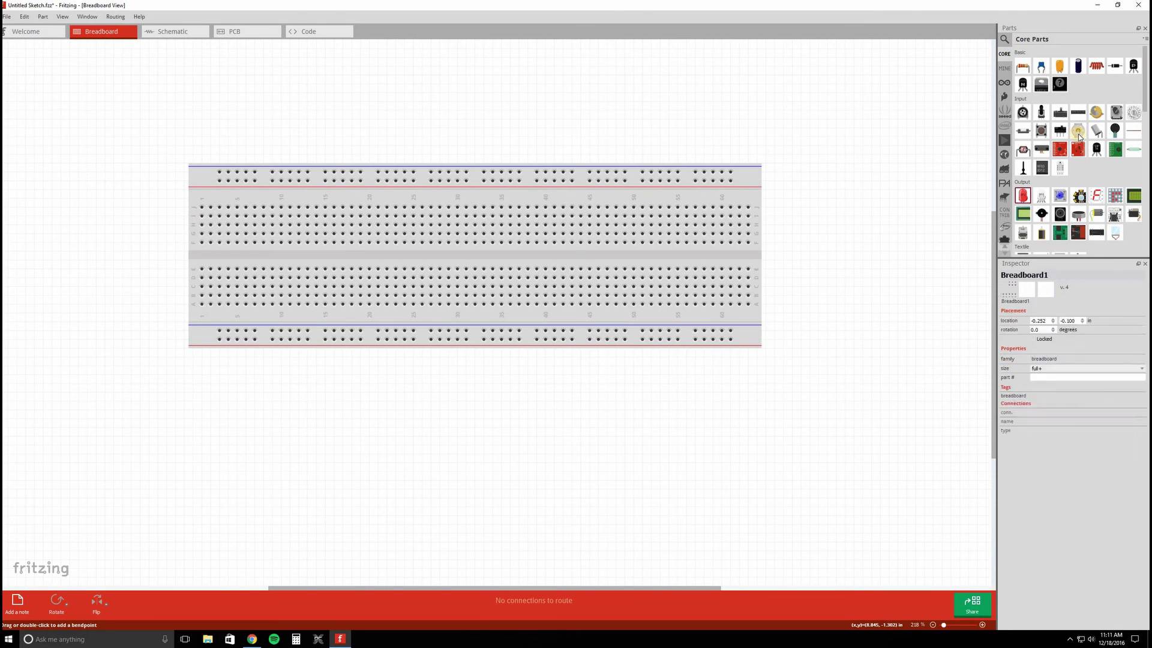
Scroll down to the Power parts and select the Battery.
mouse_move(1078, 134)
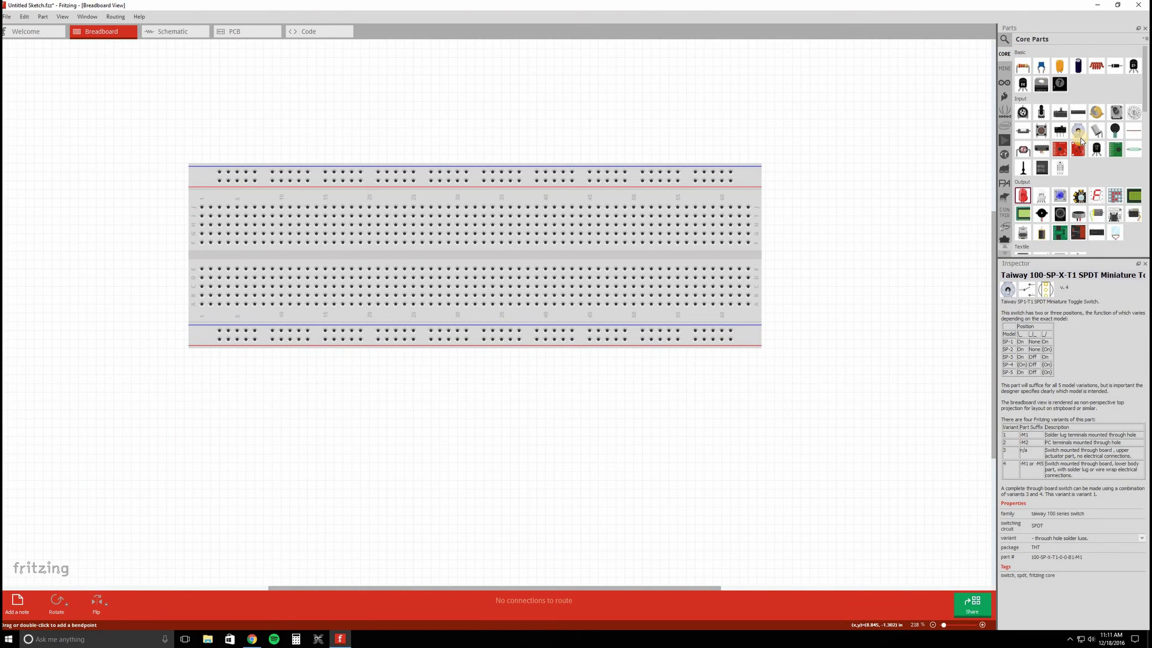
scroll(1082, 141, "down", 2)
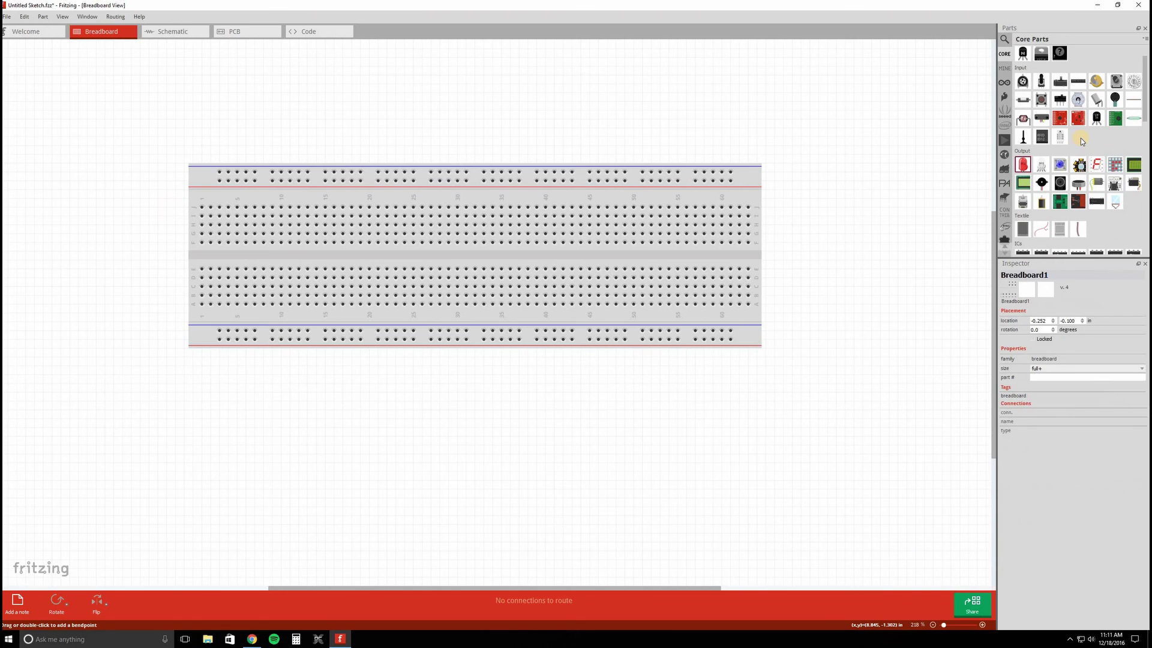
scroll(1081, 138, "down", 3)
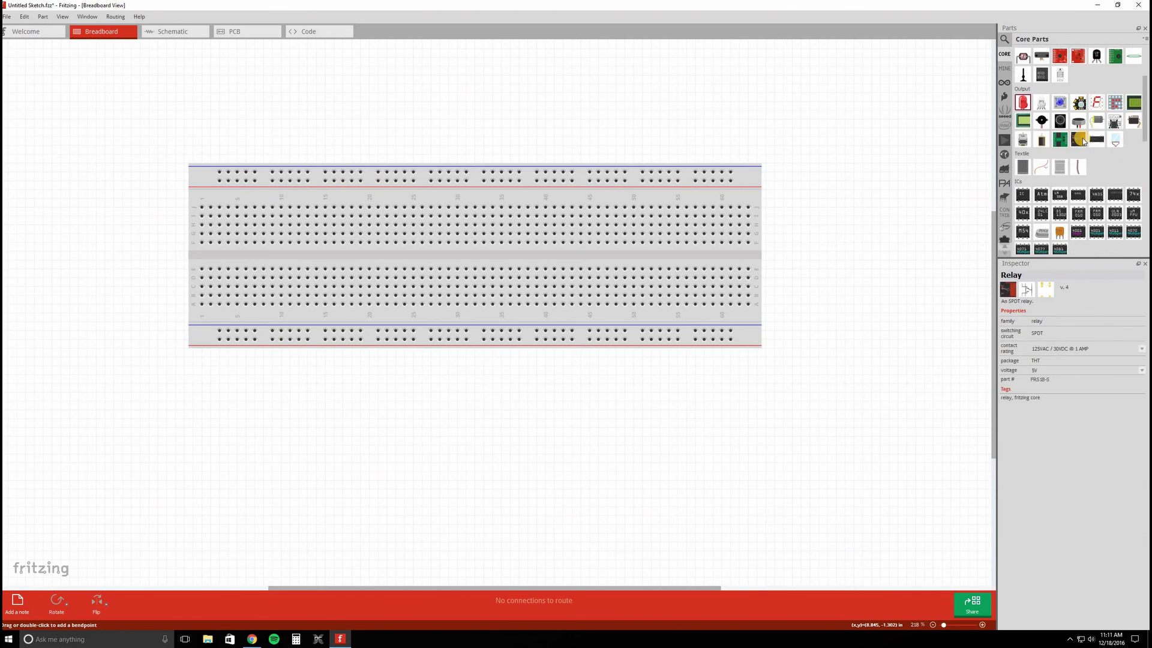
scroll(1082, 138, "down", 2)
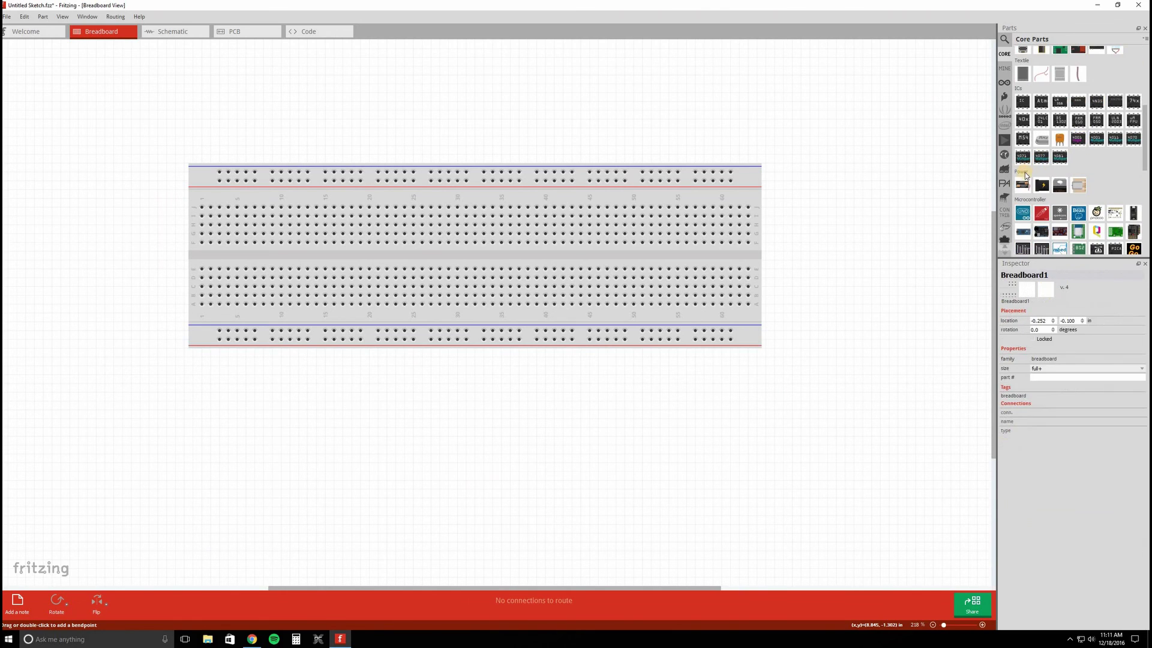
left_click(1024, 186)
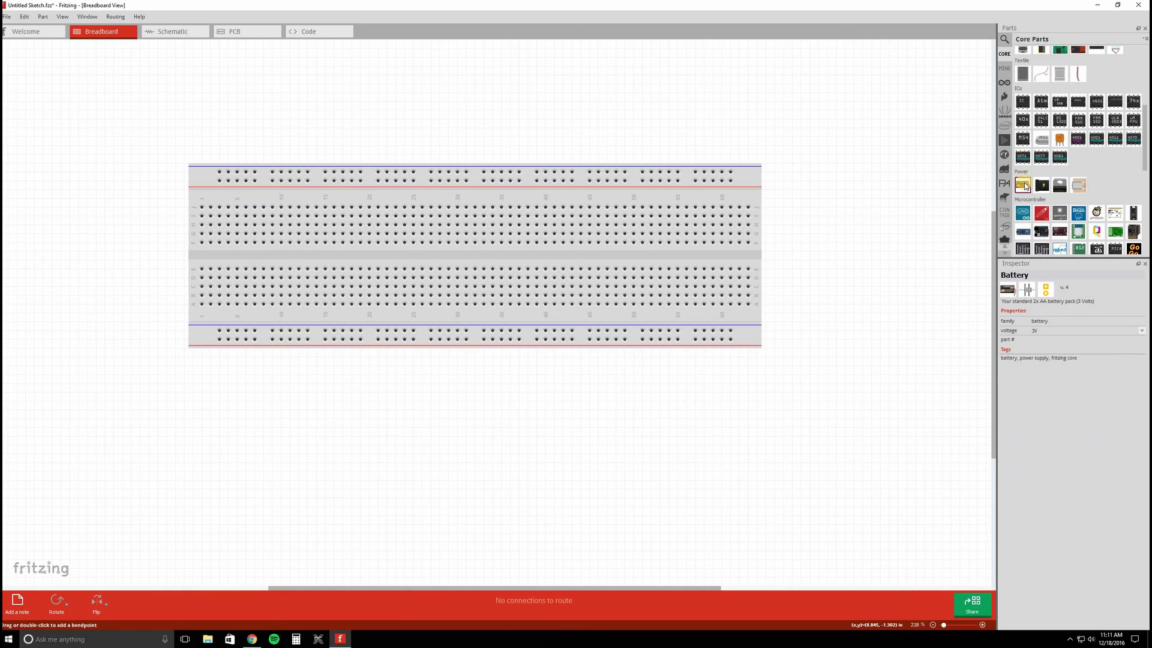
Place a battery beside the breadboard and set its voltage to 9V.
left_click_drag(1024, 187, 795, 107)
scroll(811, 164, "down", 1, "ctrl")
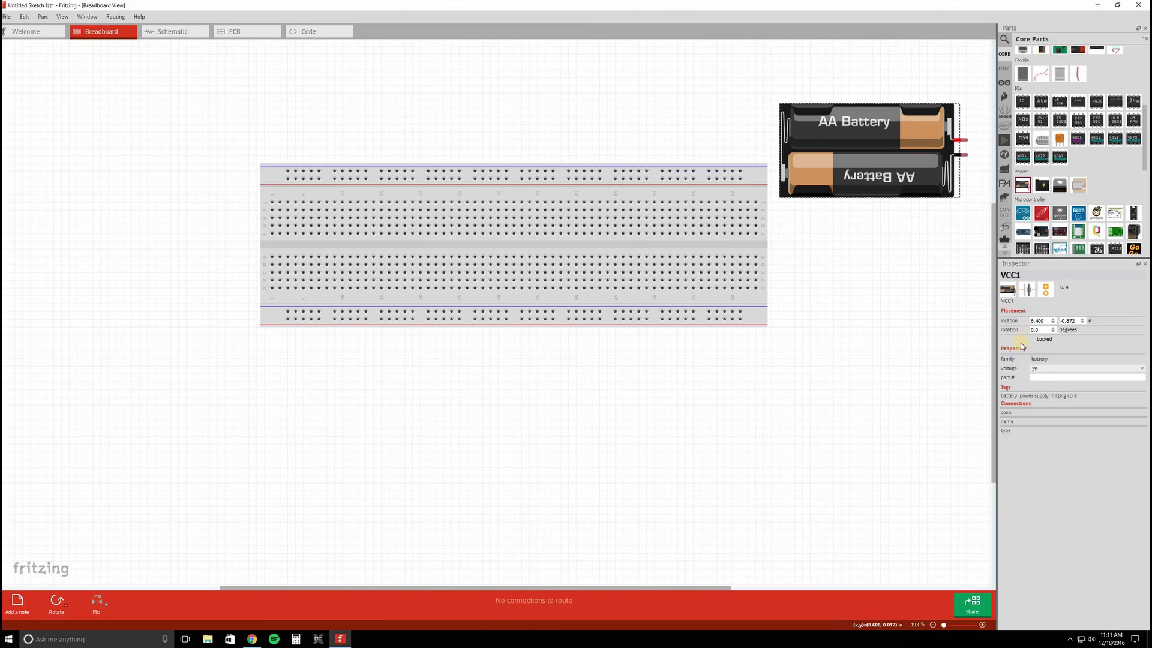
left_click(1038, 368)
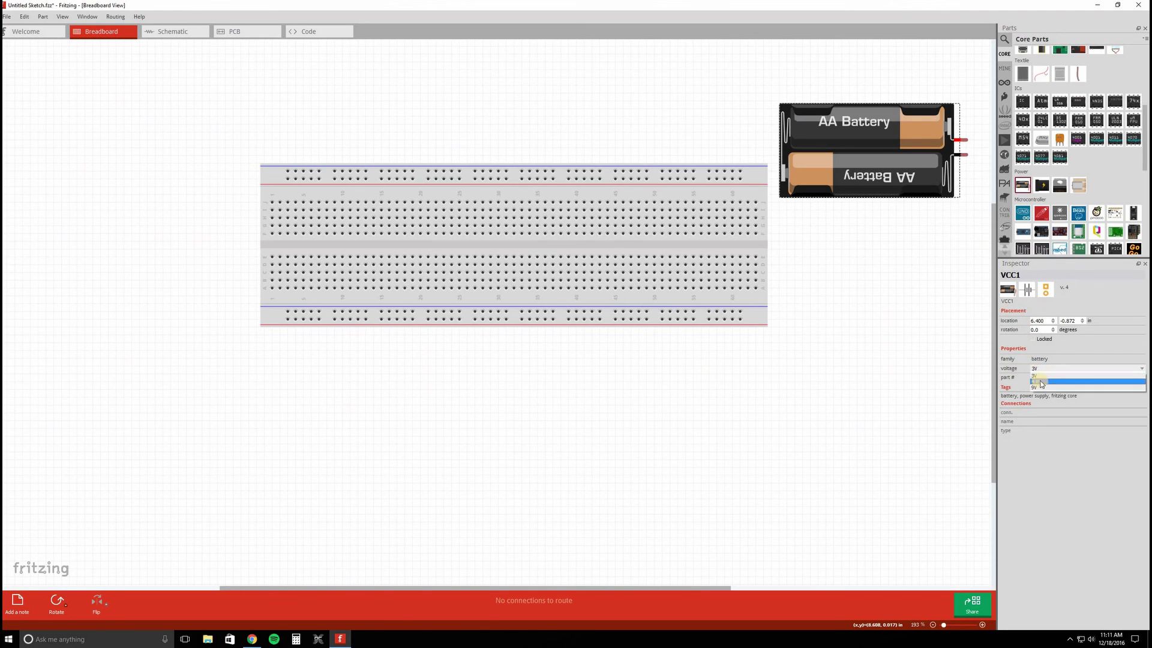
left_click(1040, 386)
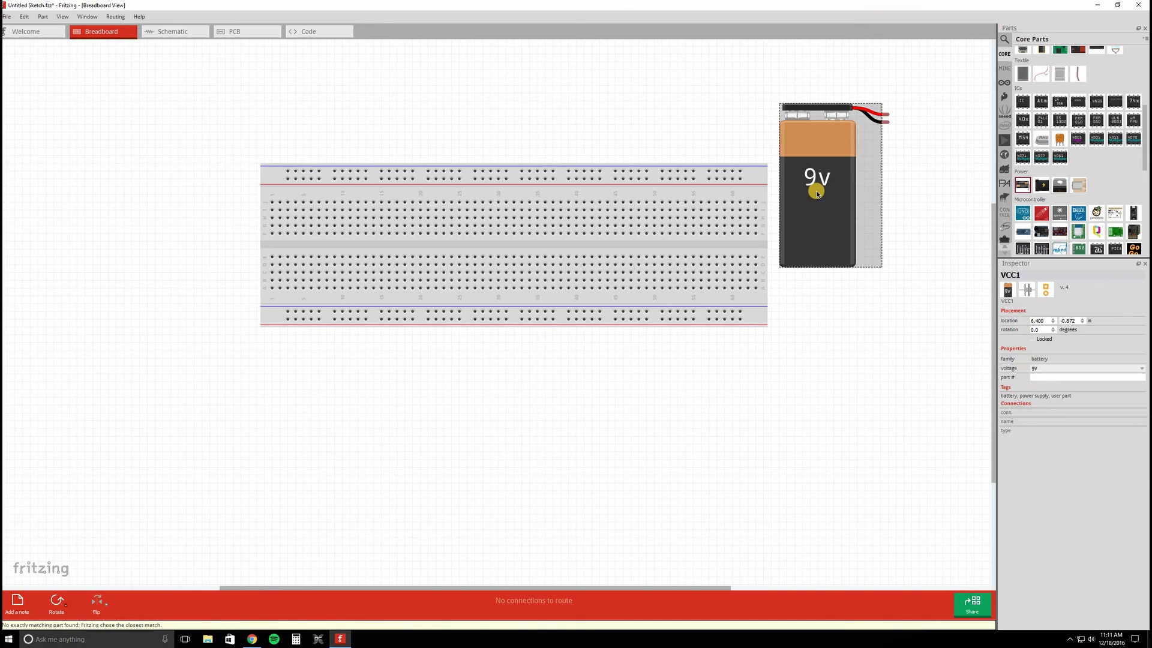
Rotate the 9V battery 180° and position it just right of the breadboard.
left_click_drag(865, 225, 920, 274)
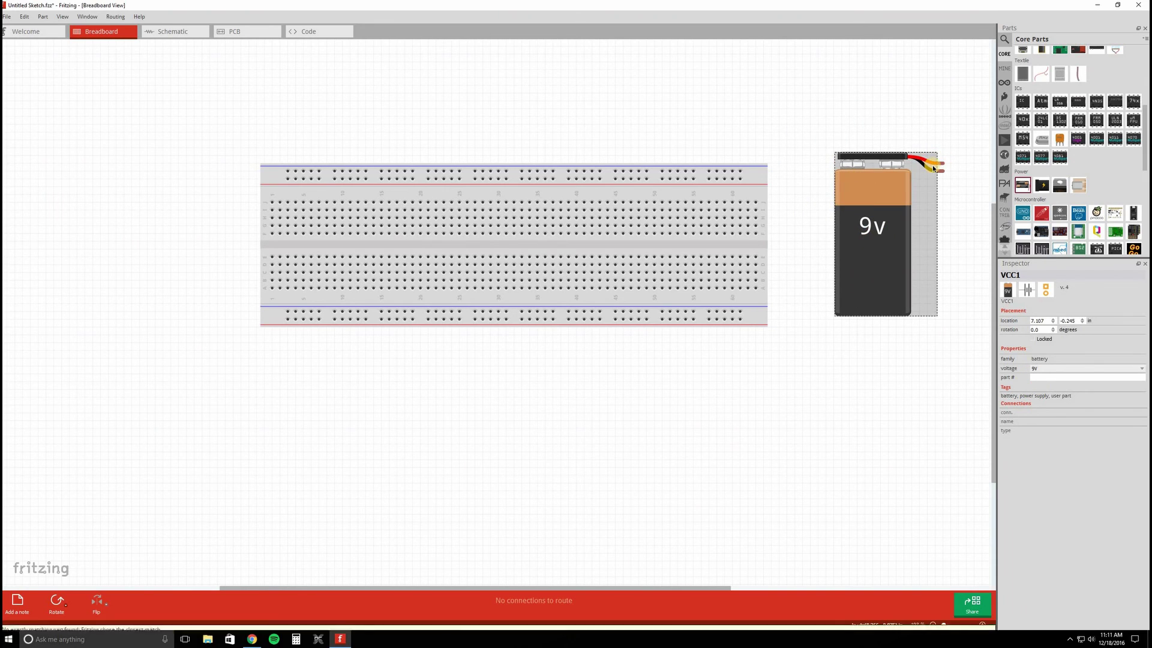
left_click(56, 605)
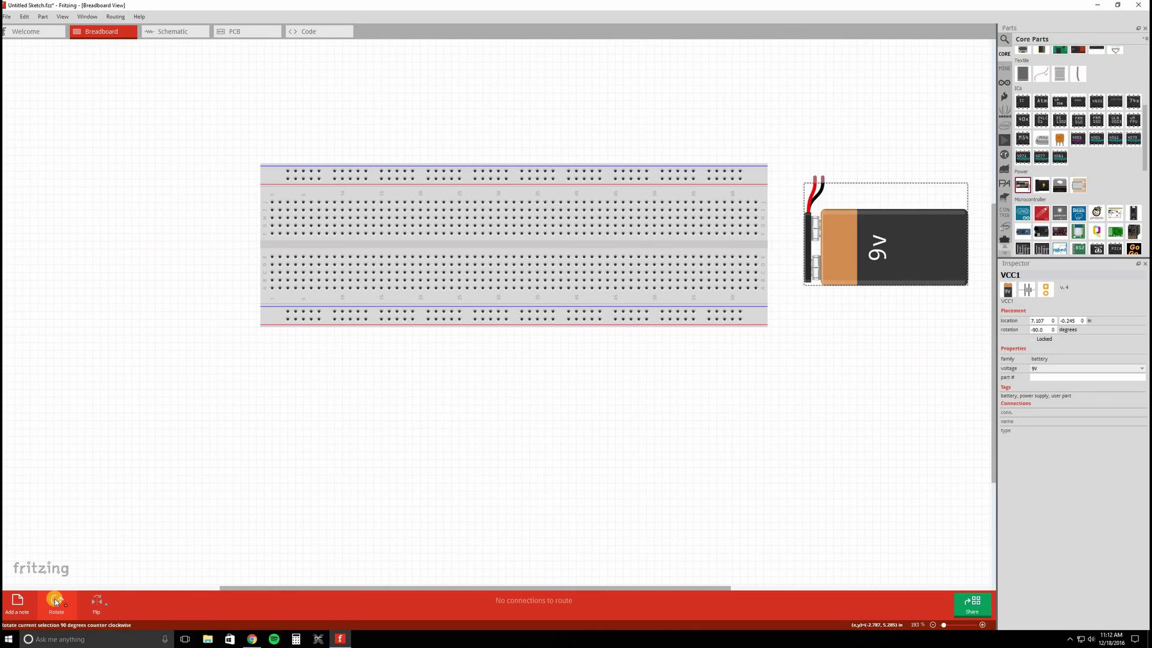
left_click(56, 602)
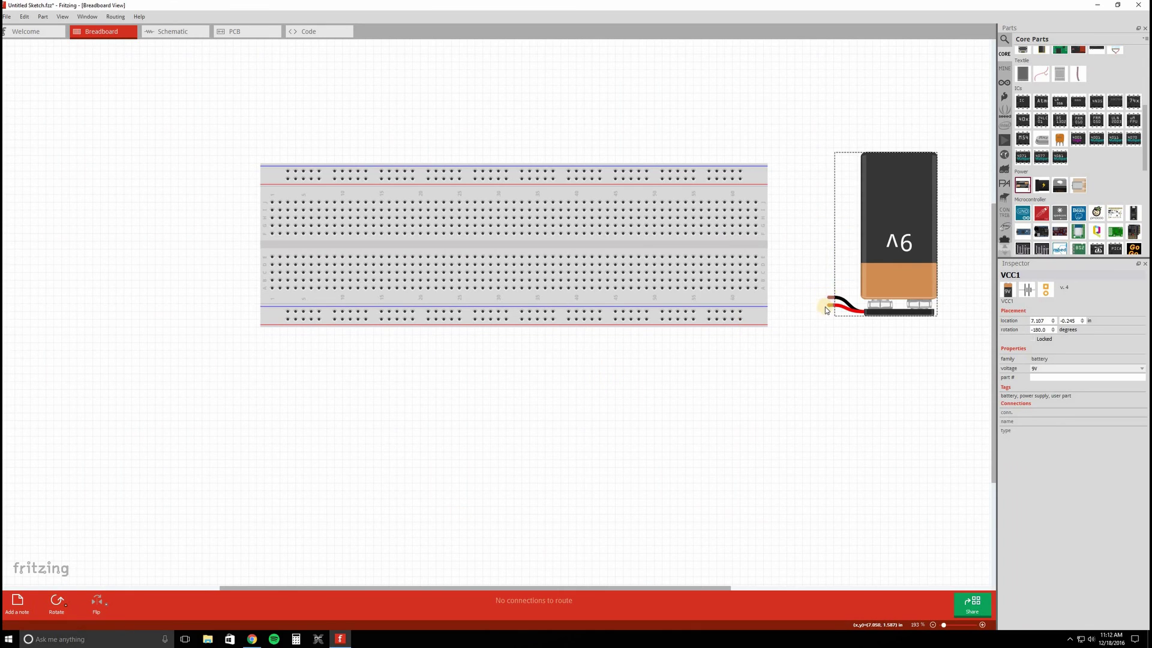
left_click(887, 251)
left_click_drag(887, 250, 901, 248)
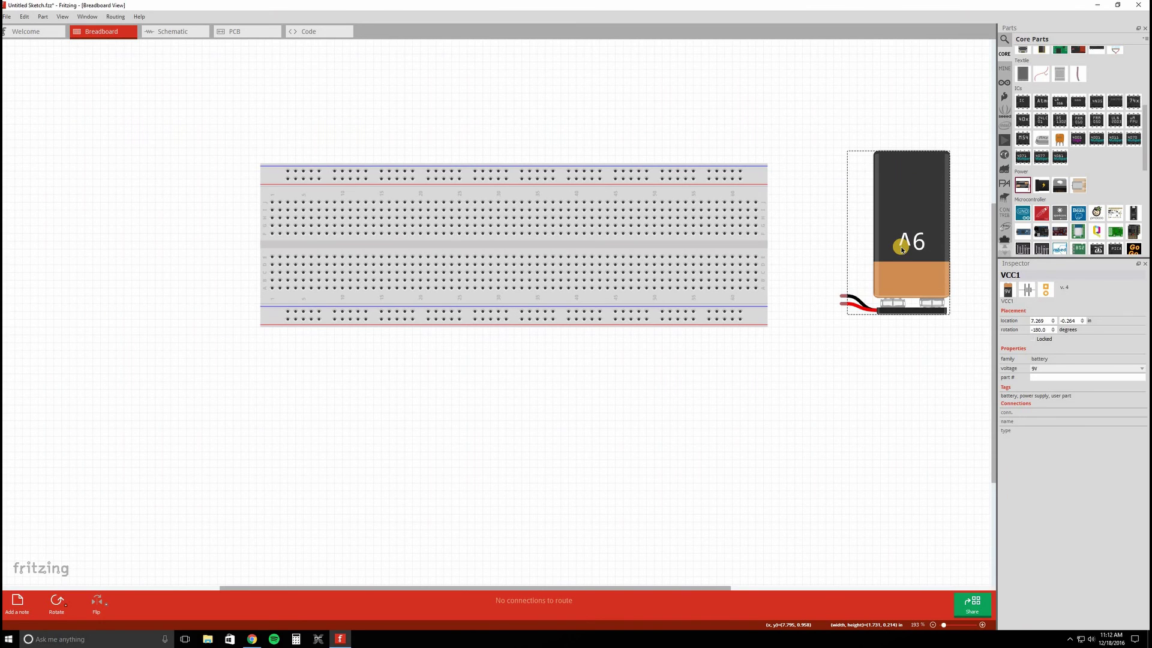
Place a red LED from the Core parts above the breadboard.
left_click(1040, 185)
scroll(1040, 185, "up", 4)
left_click(1024, 135)
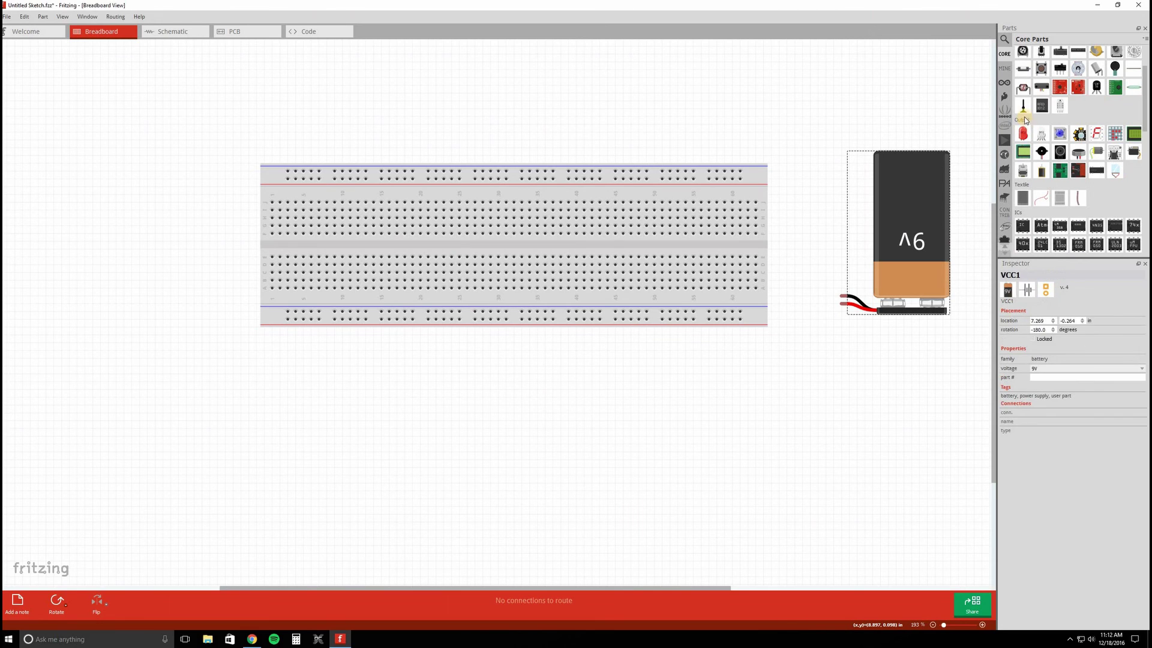
scroll(1025, 122, "up", 2)
scroll(1026, 122, "up", 2)
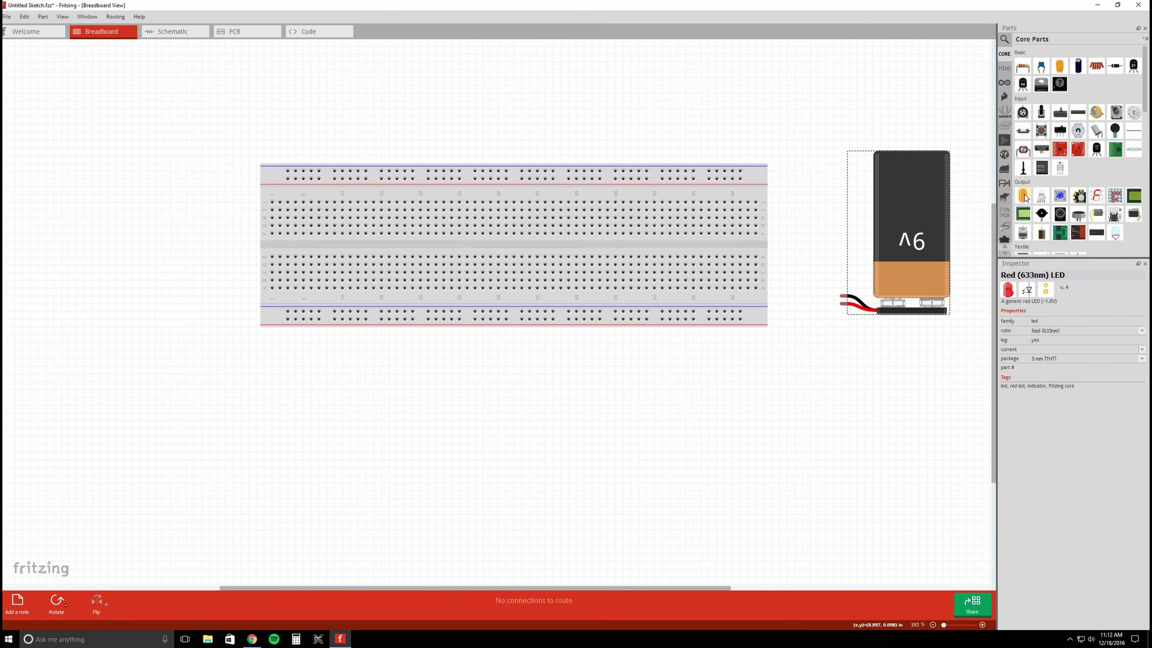
left_click_drag(1024, 198, 796, 112)
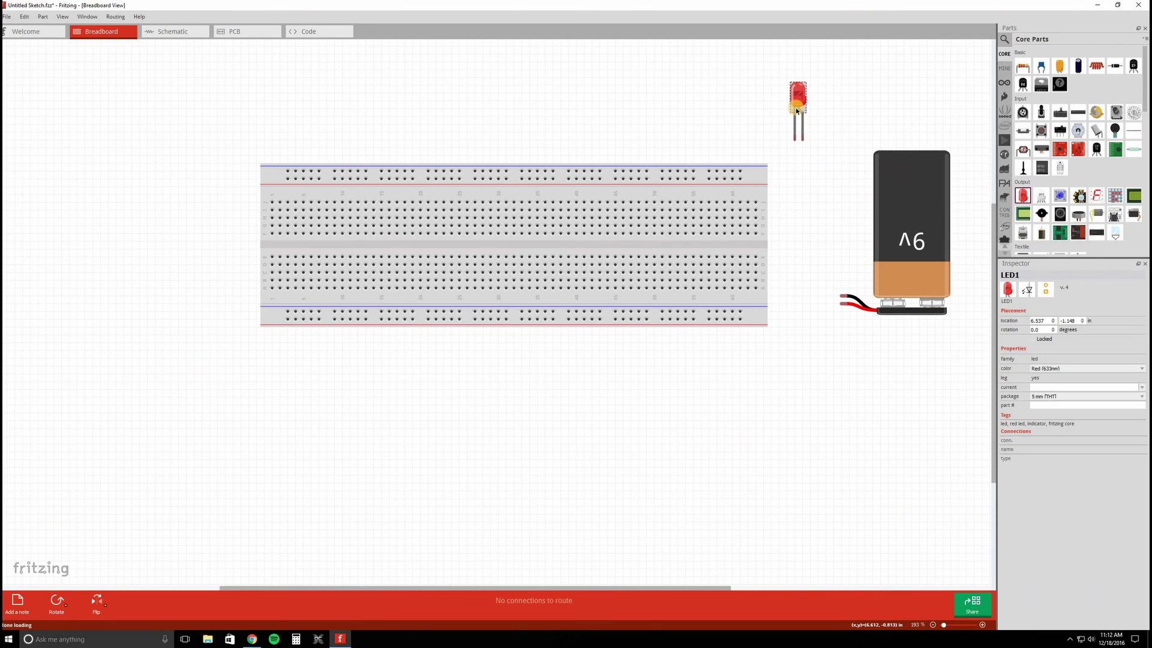
Set the LED colour to Red (635nm) in the Inspector.
left_click(1090, 368)
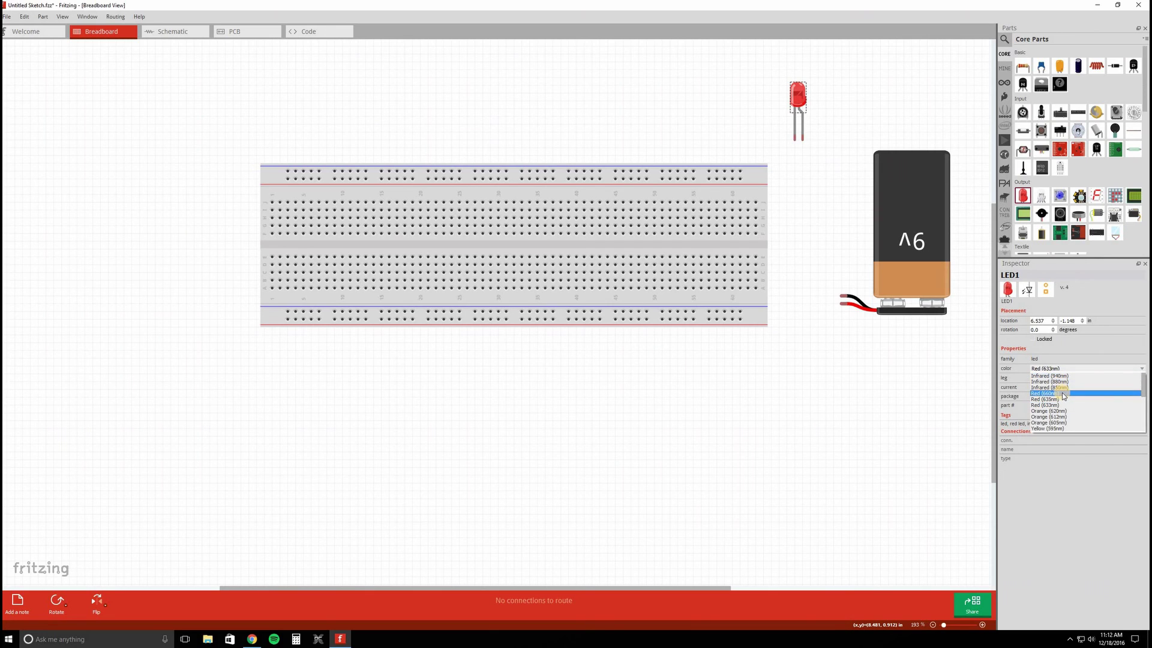
left_click(1062, 393)
left_click(1050, 368)
left_click(1055, 400)
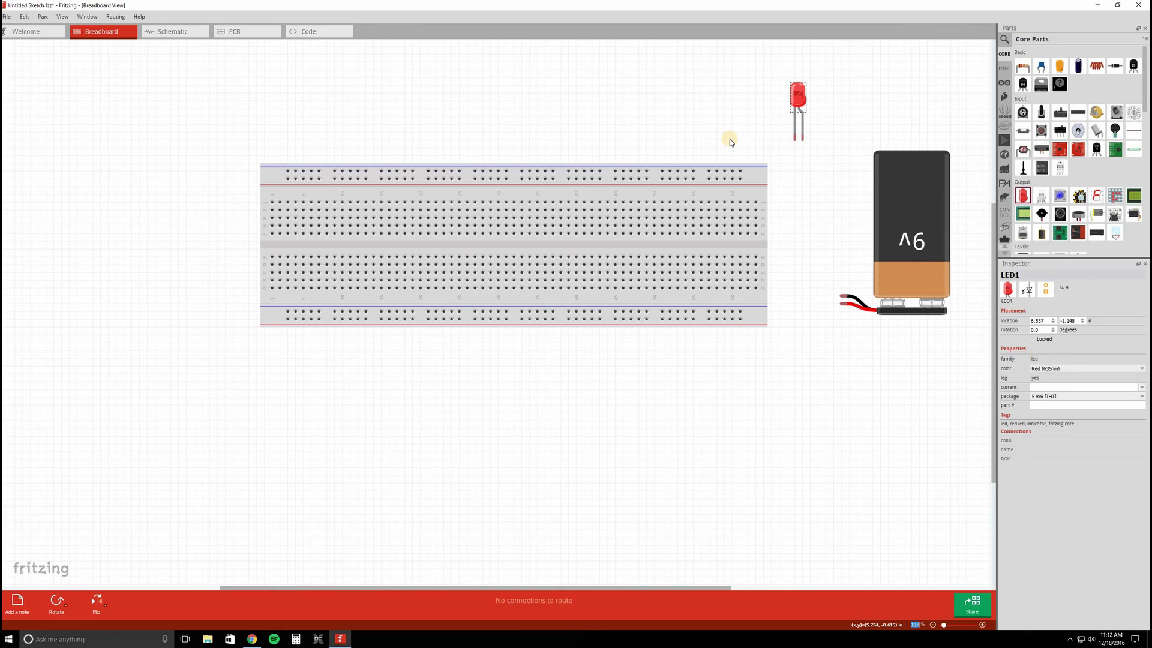
Move the LED down to sit just left of the 9V battery.
left_click(793, 174)
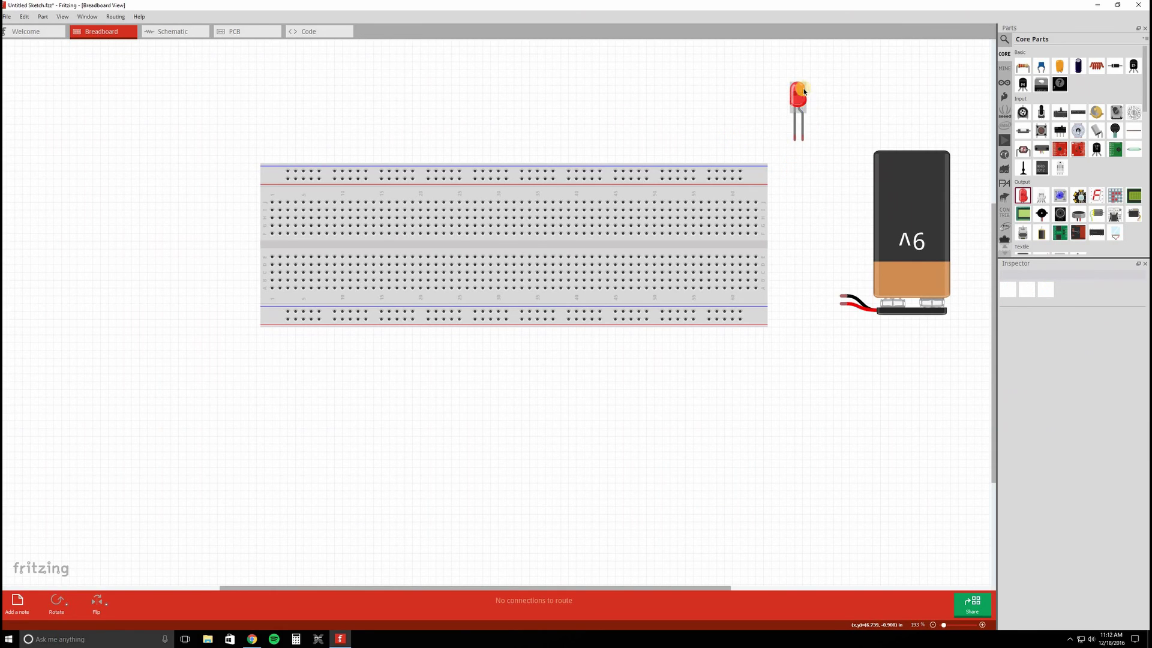
left_click_drag(797, 91, 819, 160)
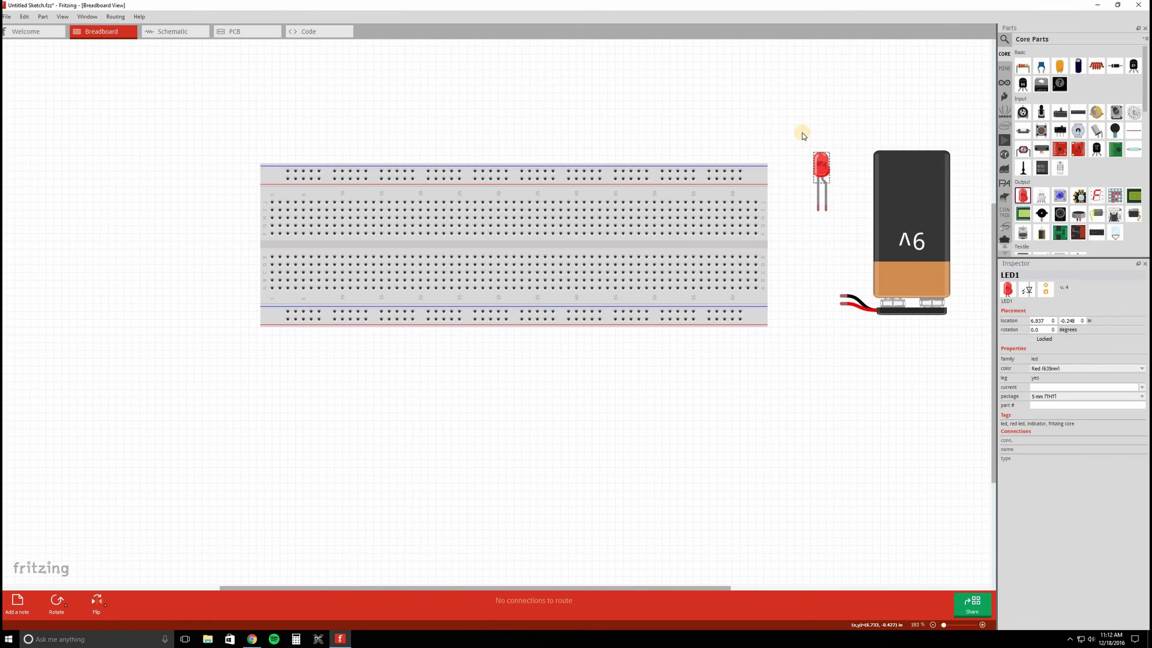
left_click(802, 133)
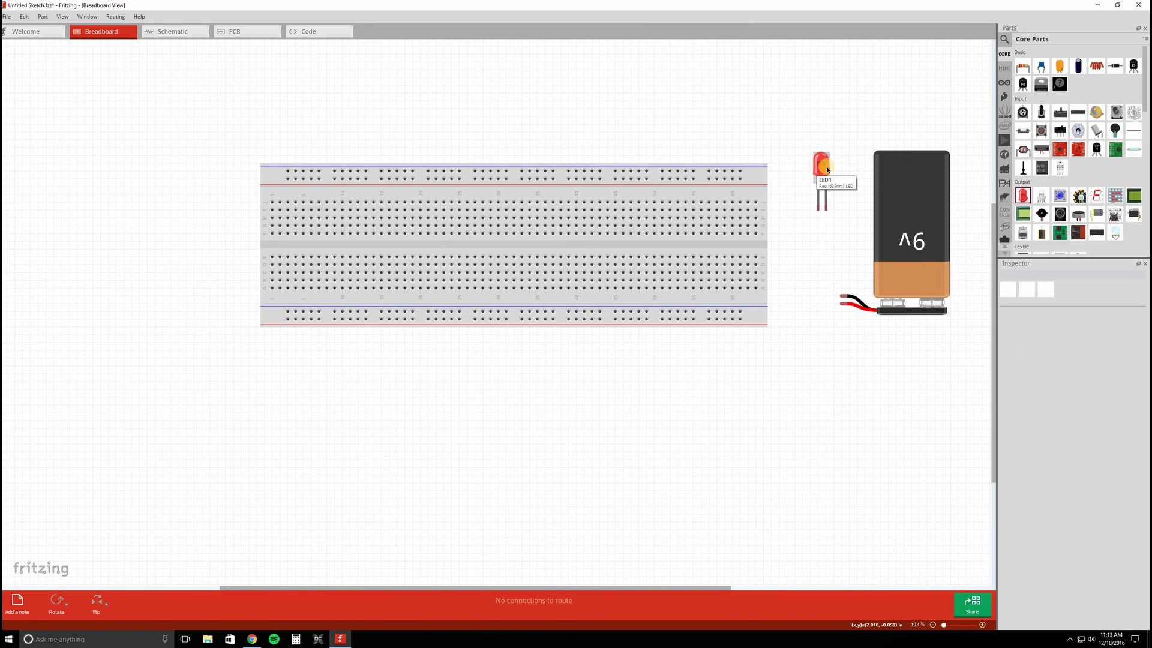
mouse_move(827, 170)
left_mouse_down()
mouse_move(761, 113)
mouse_move(811, 139)
mouse_move(828, 184)
left_mouse_up()
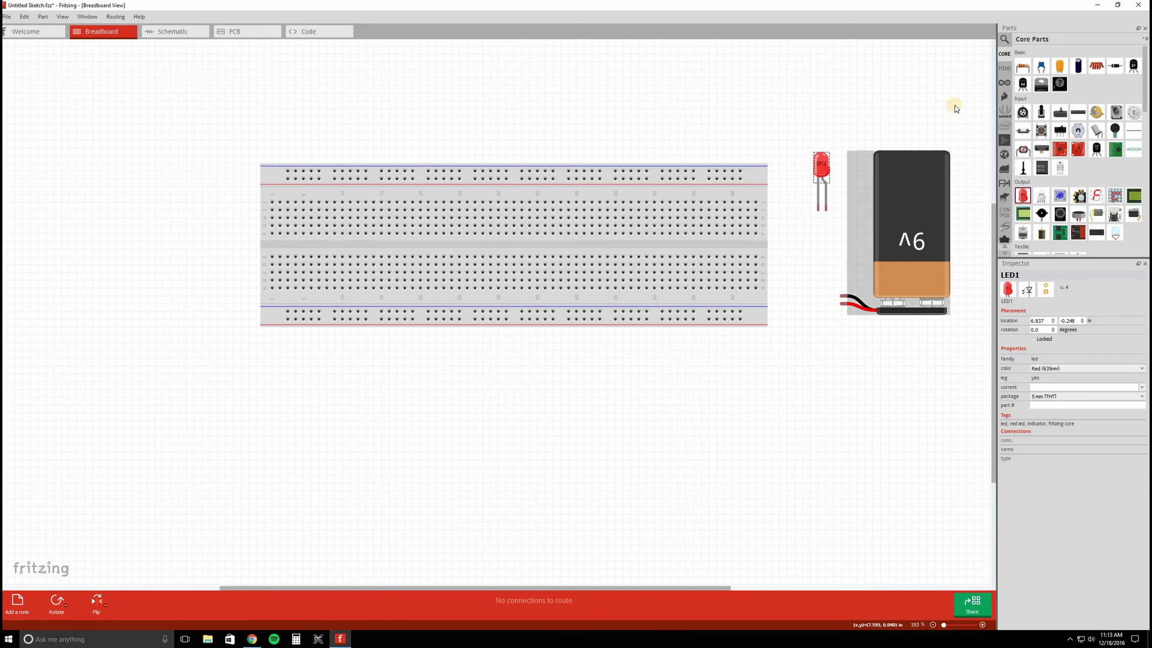
Add a 220Ω resistor and move the LED and 9V battery up beside it.
left_click(1021, 69)
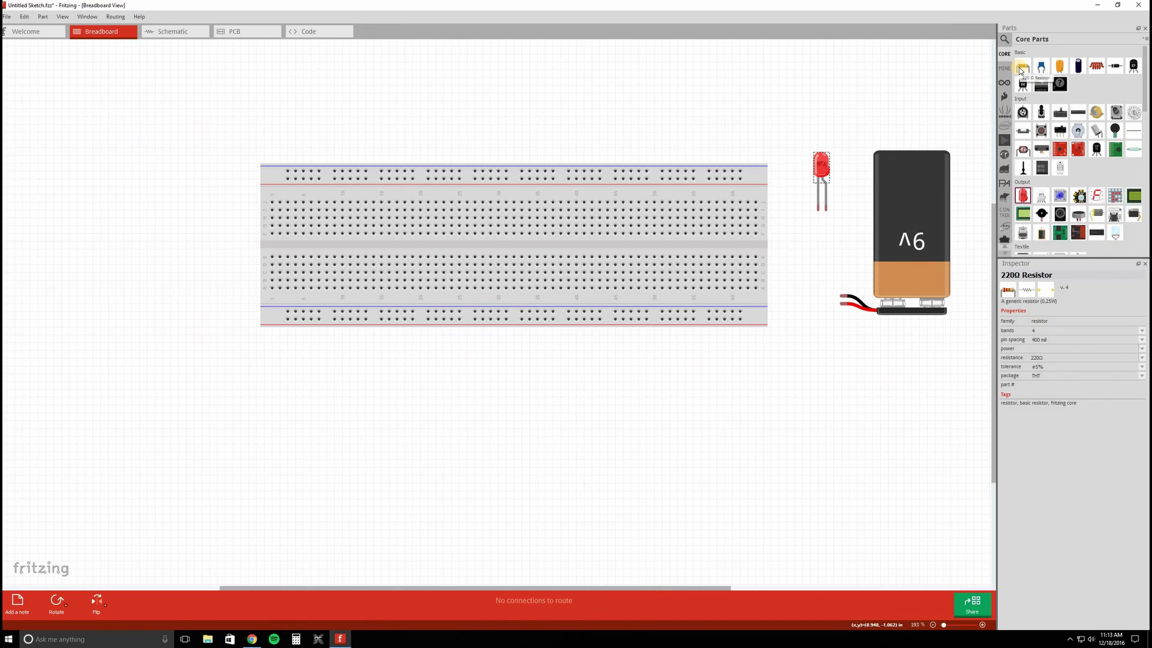
left_click_drag(1021, 69, 795, 104)
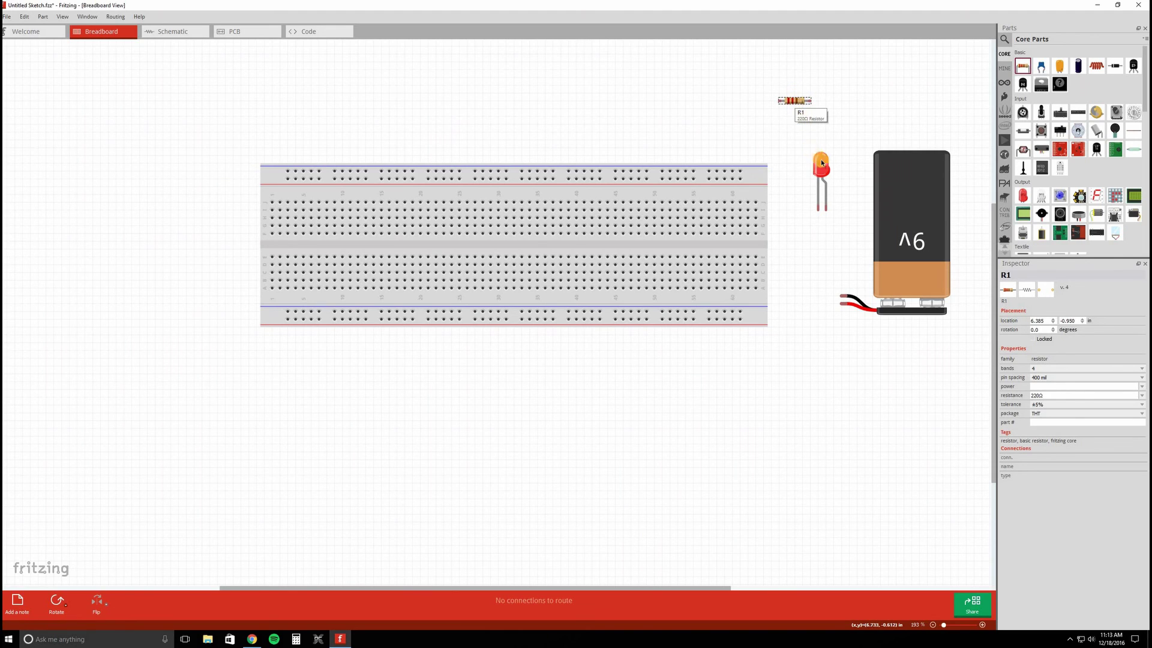
left_click_drag(819, 164, 743, 76)
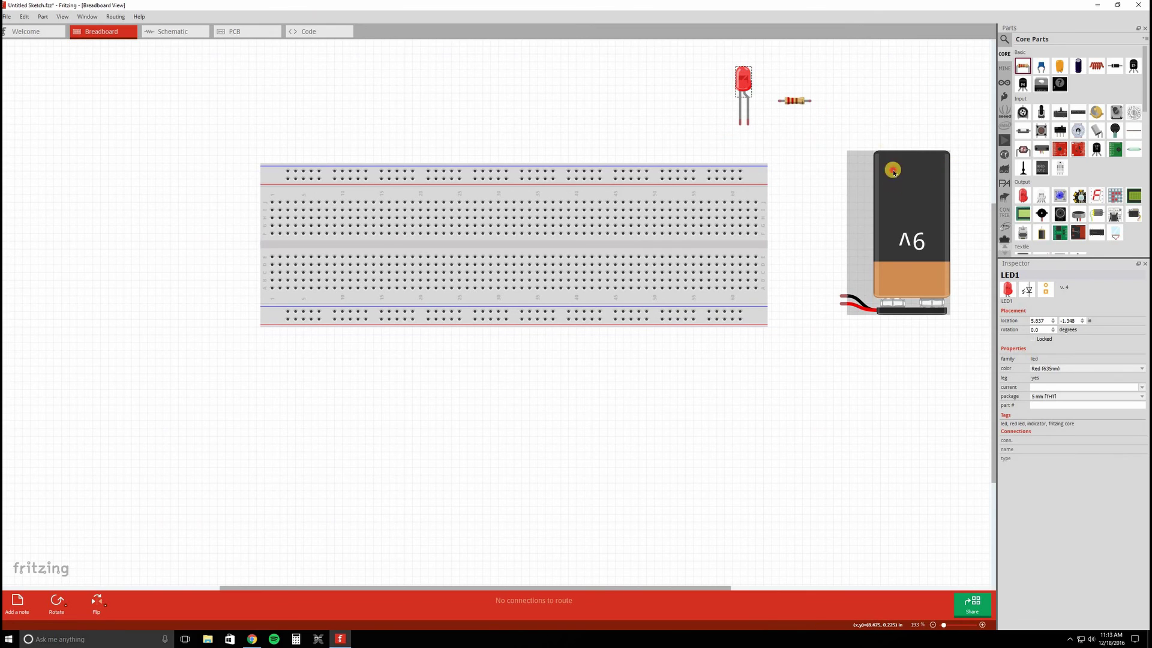
left_click_drag(897, 188, 905, 94)
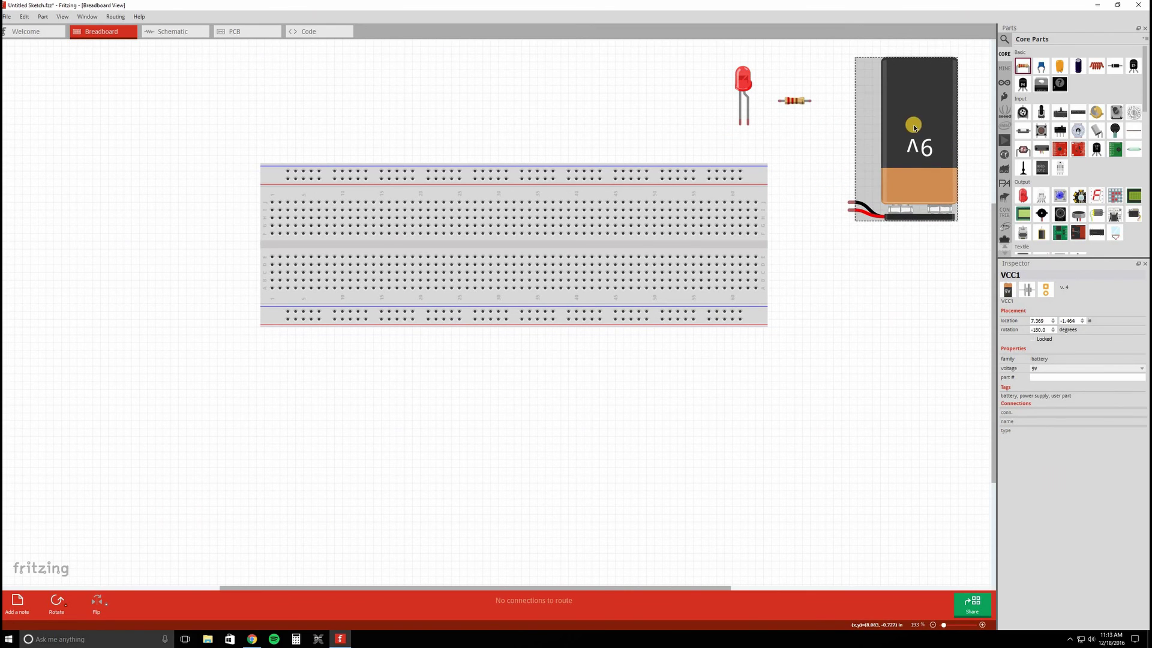
left_click(804, 108)
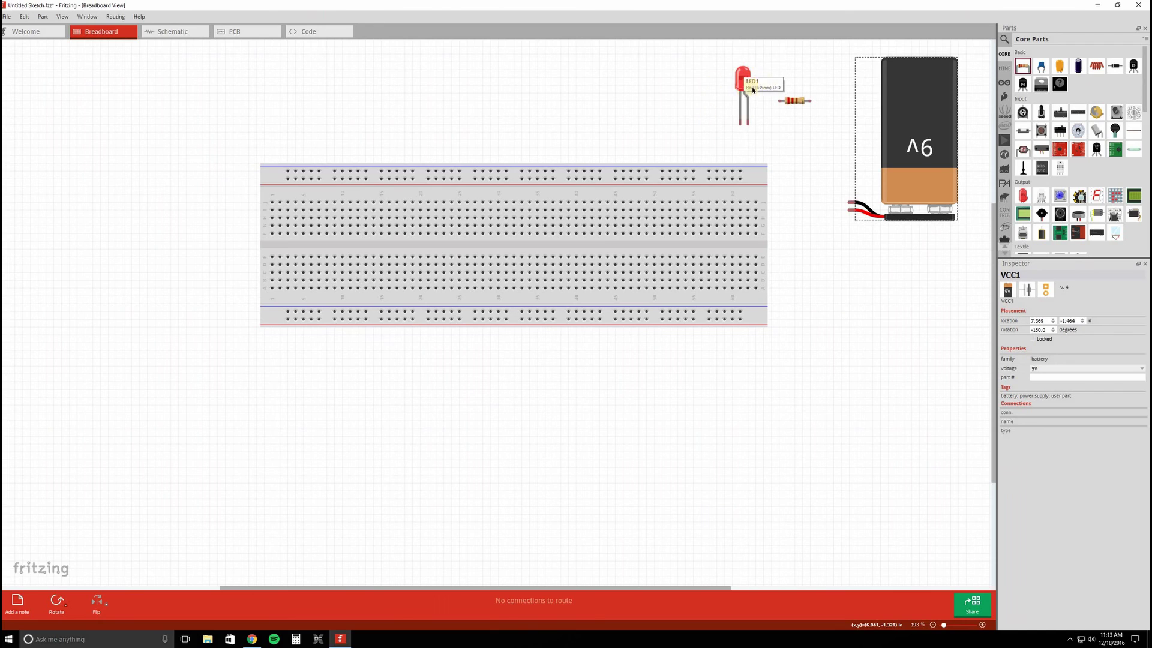
left_click(796, 103)
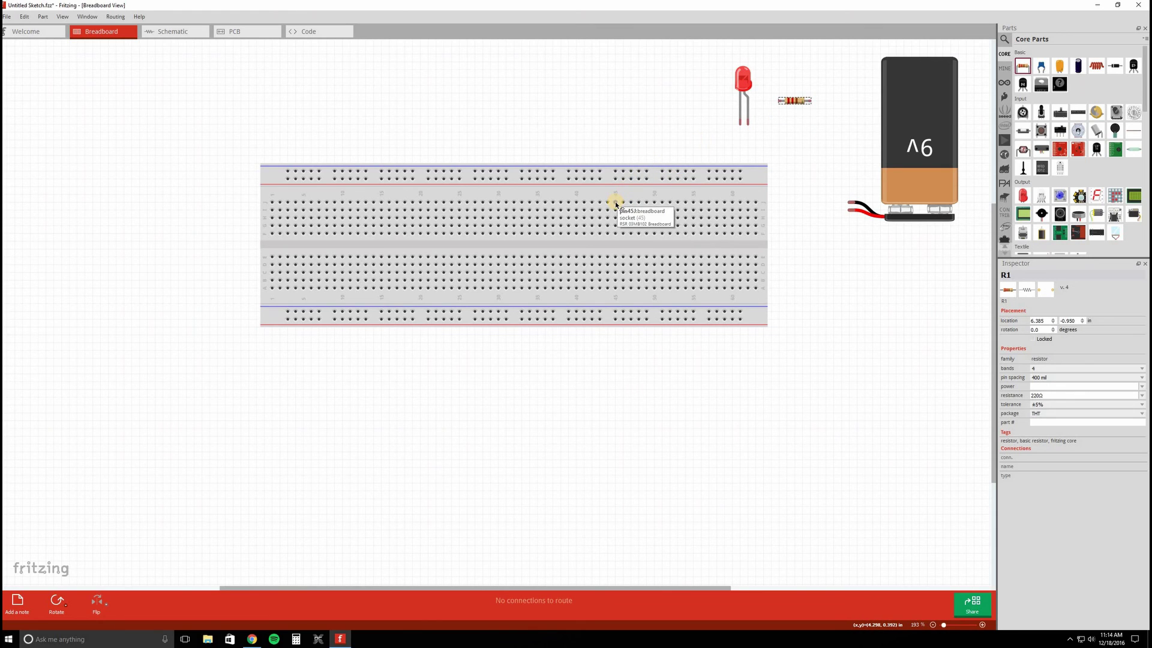
Plug the red LED's legs into the breadboard's upper terminal rows near the right end.
left_click_drag(746, 78, 644, 101)
left_click(692, 91)
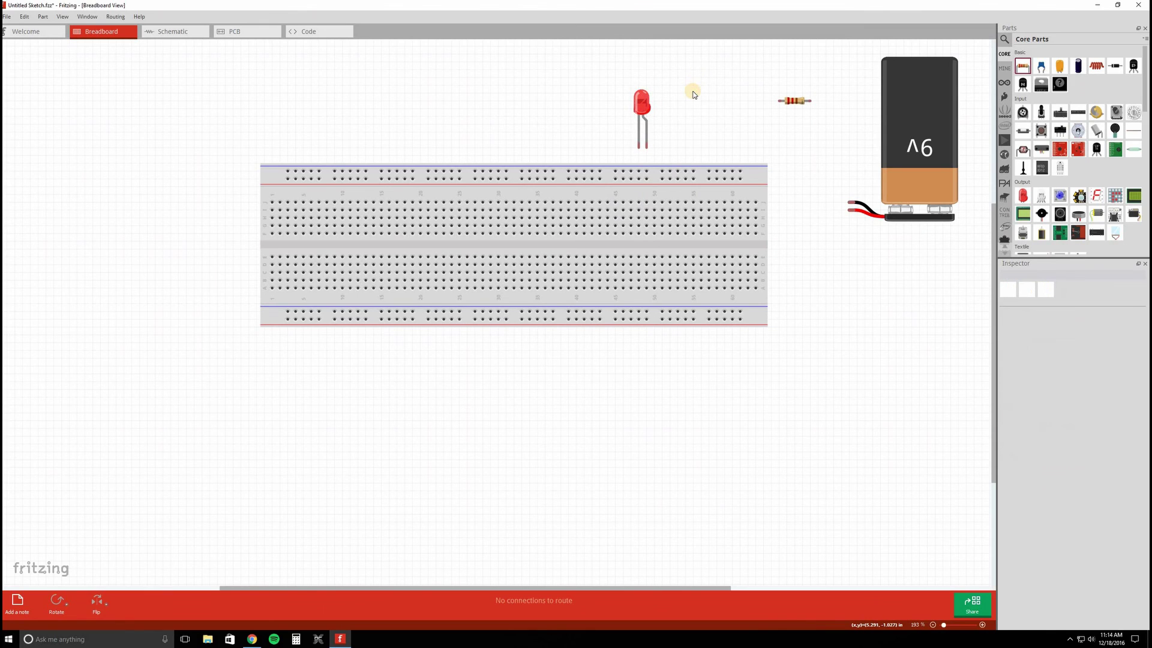
left_click(646, 122)
left_click(669, 128)
left_click(641, 104)
left_click(711, 159)
mouse_move(641, 100)
left_mouse_down()
mouse_move(615, 151)
mouse_move(619, 183)
left_mouse_up()
left_click(616, 226)
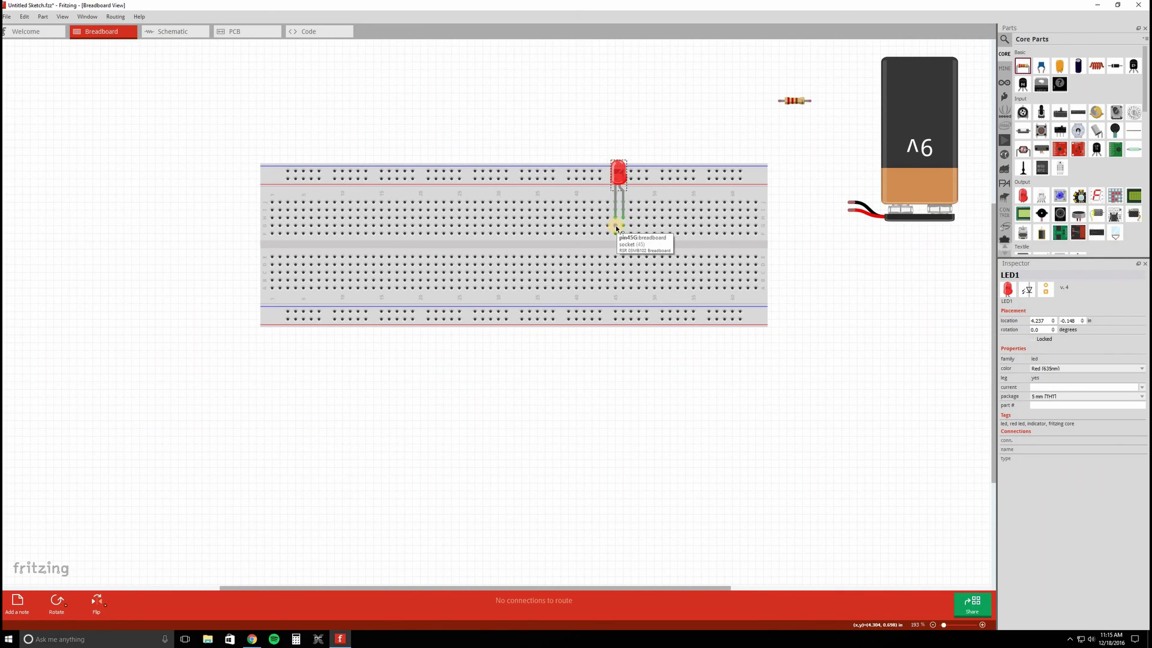
Seat the 220Ω resistor in the row beside the LED leg, and bring the battery closer.
left_click(622, 179)
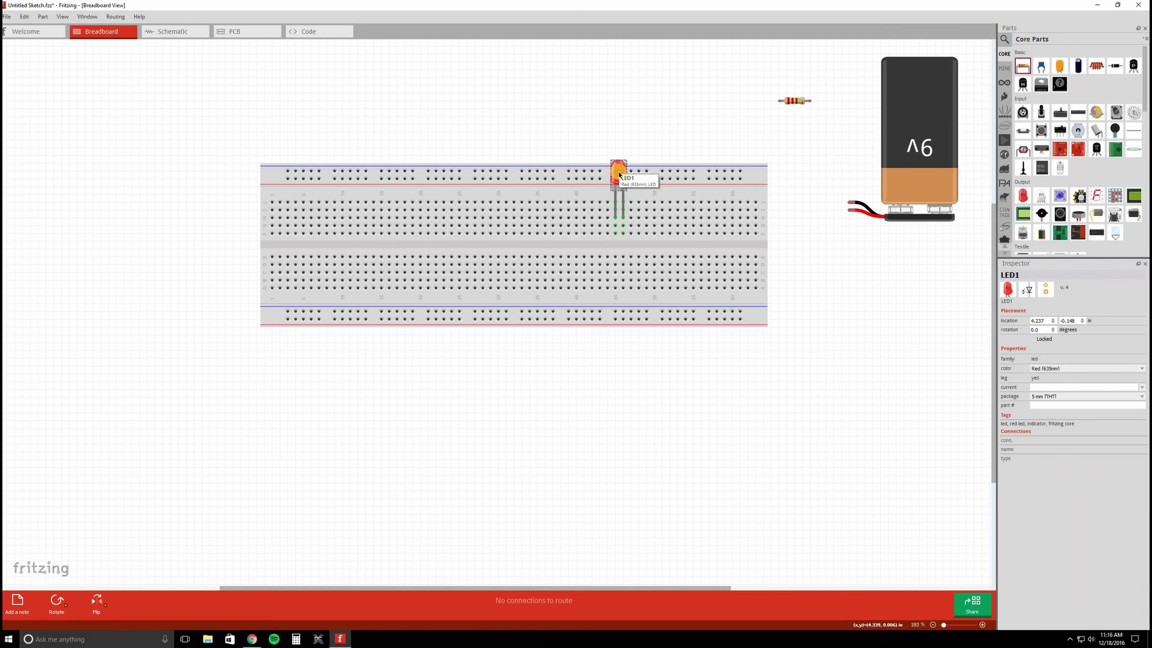
left_click_drag(790, 101, 712, 132)
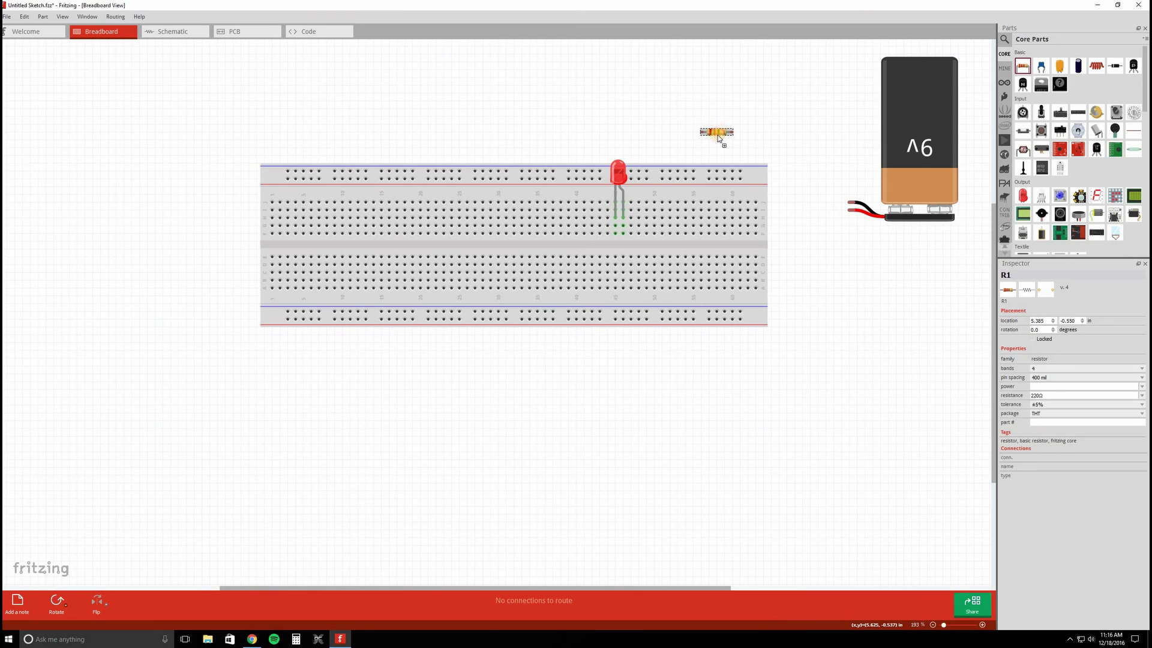
left_click_drag(707, 162, 642, 233)
left_click_drag(639, 233, 641, 228)
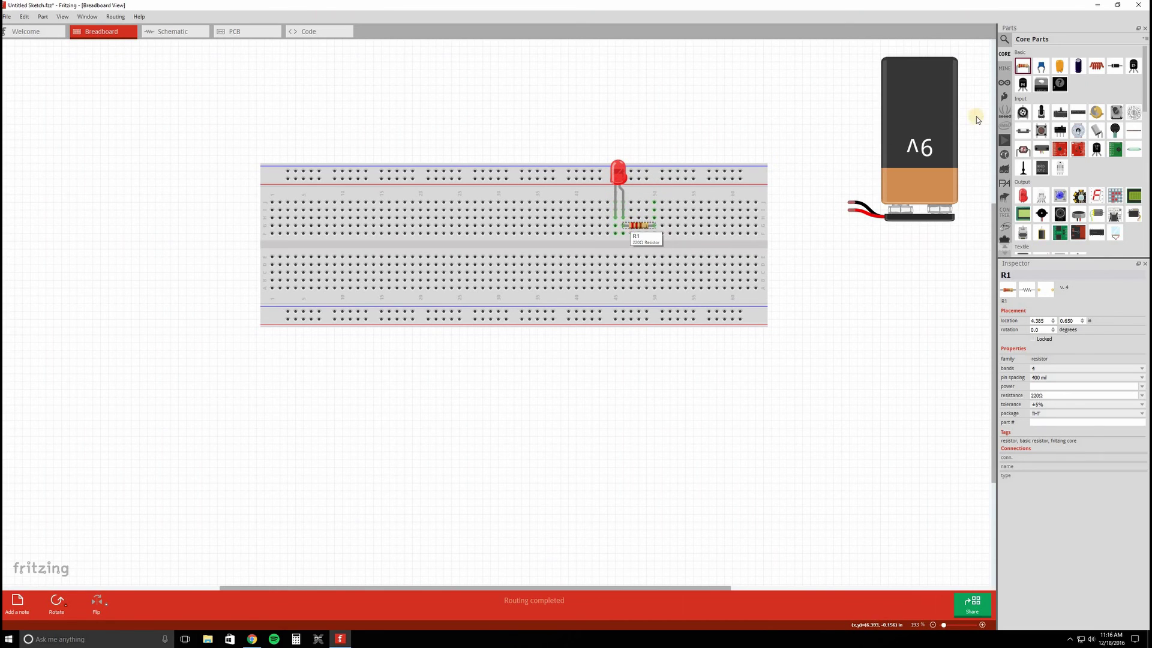
left_click_drag(915, 119, 877, 190)
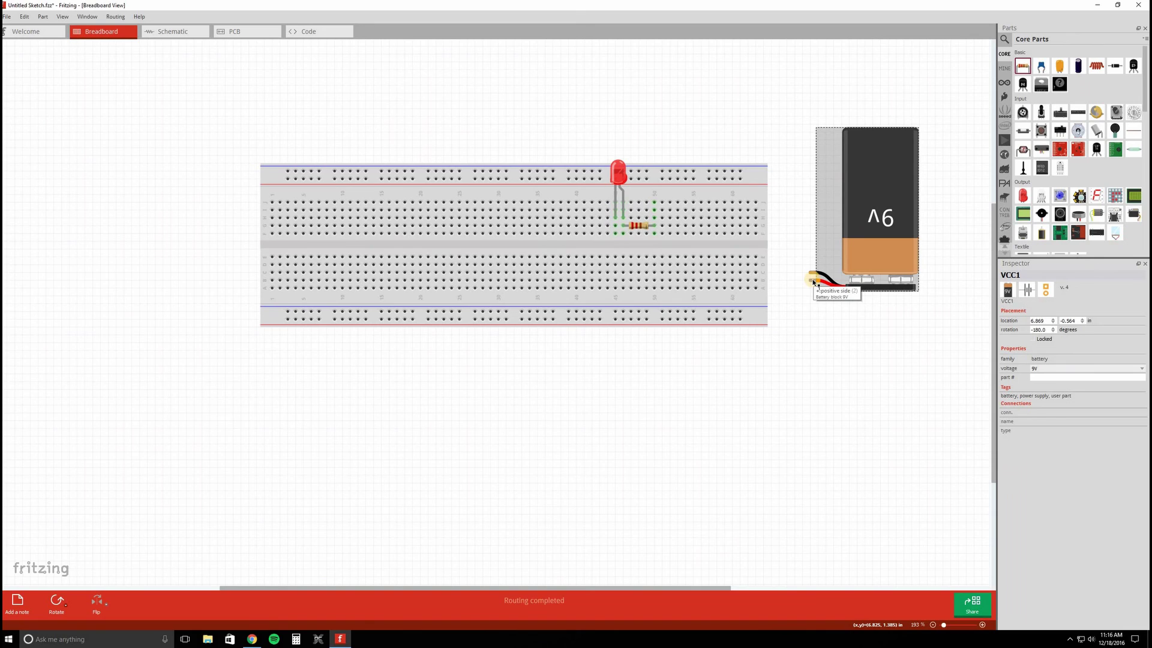
Connect the battery's red lead to the bottom power rail and black lead to the top rail.
left_click_drag(812, 281, 734, 321)
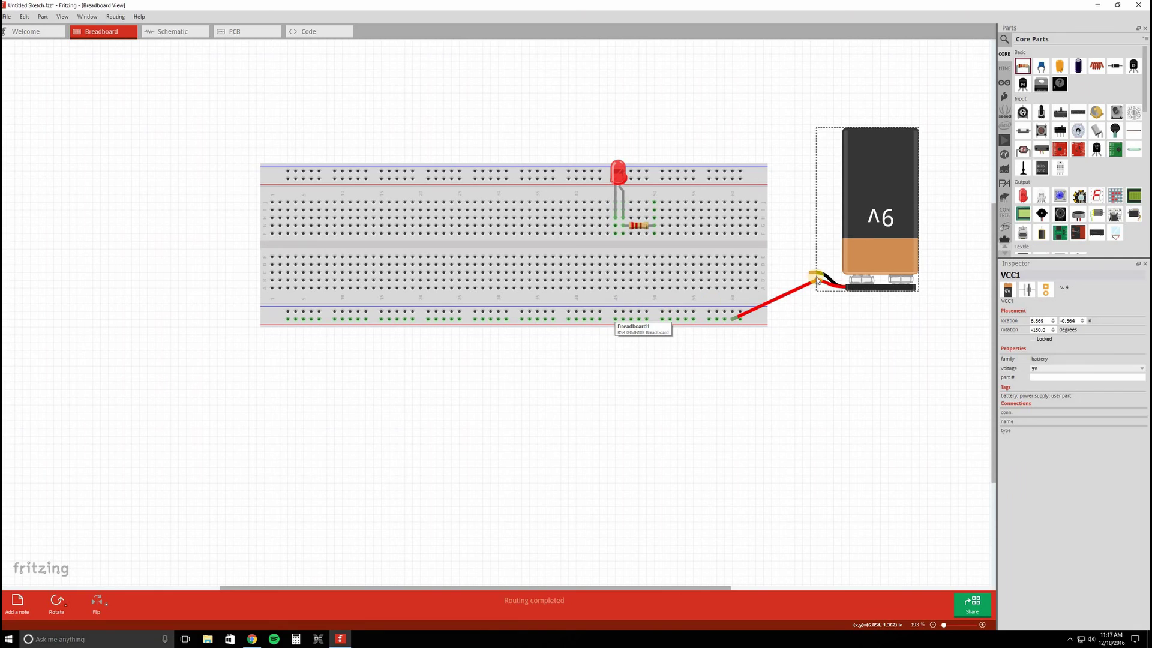
left_click_drag(813, 276, 741, 173)
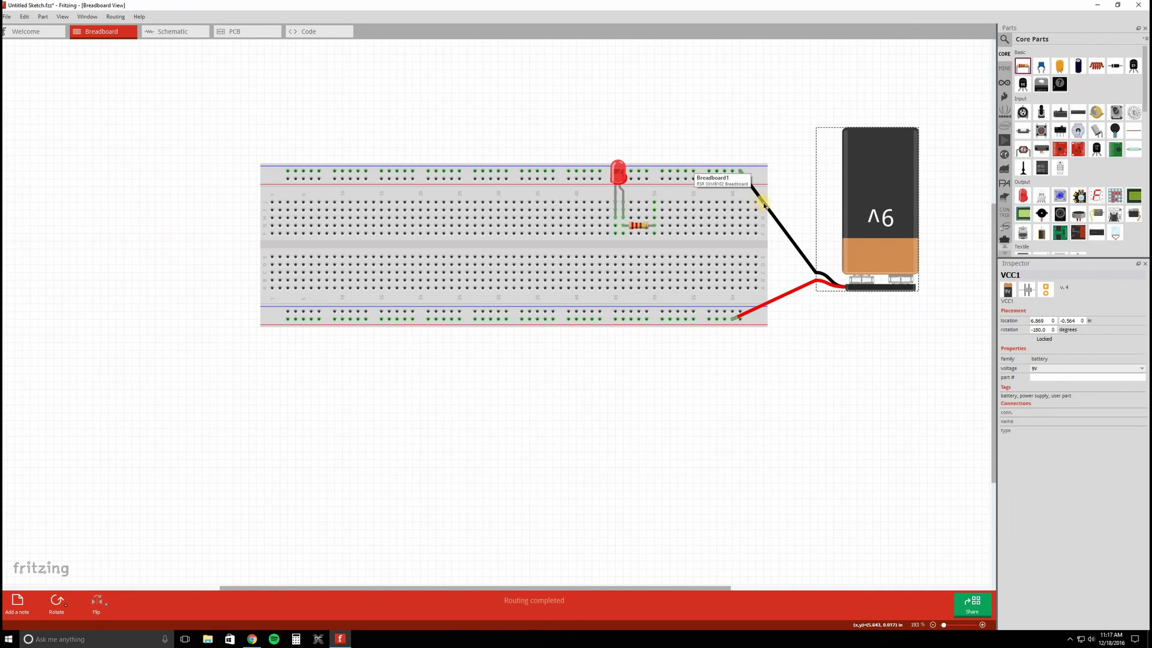
left_click(795, 304)
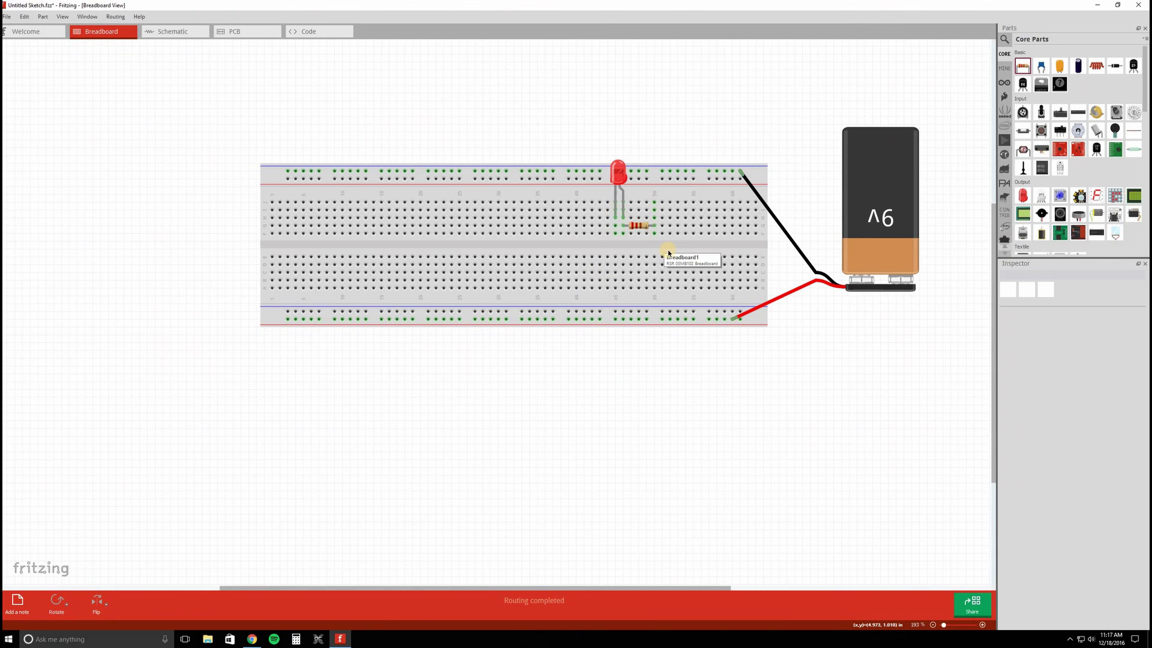
Run a red jumper from the bottom power rail to the resistor's far-end column.
left_click(670, 322)
left_click_drag(671, 322, 656, 235)
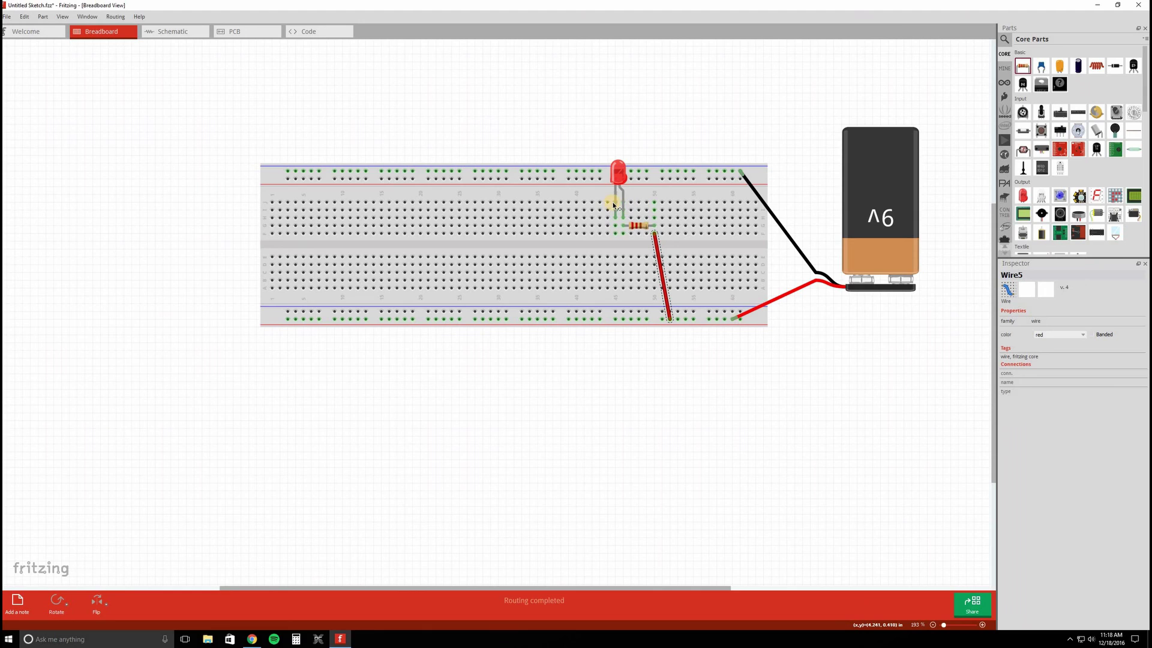
left_click_drag(614, 202, 614, 201)
left_click_drag(545, 171, 571, 172)
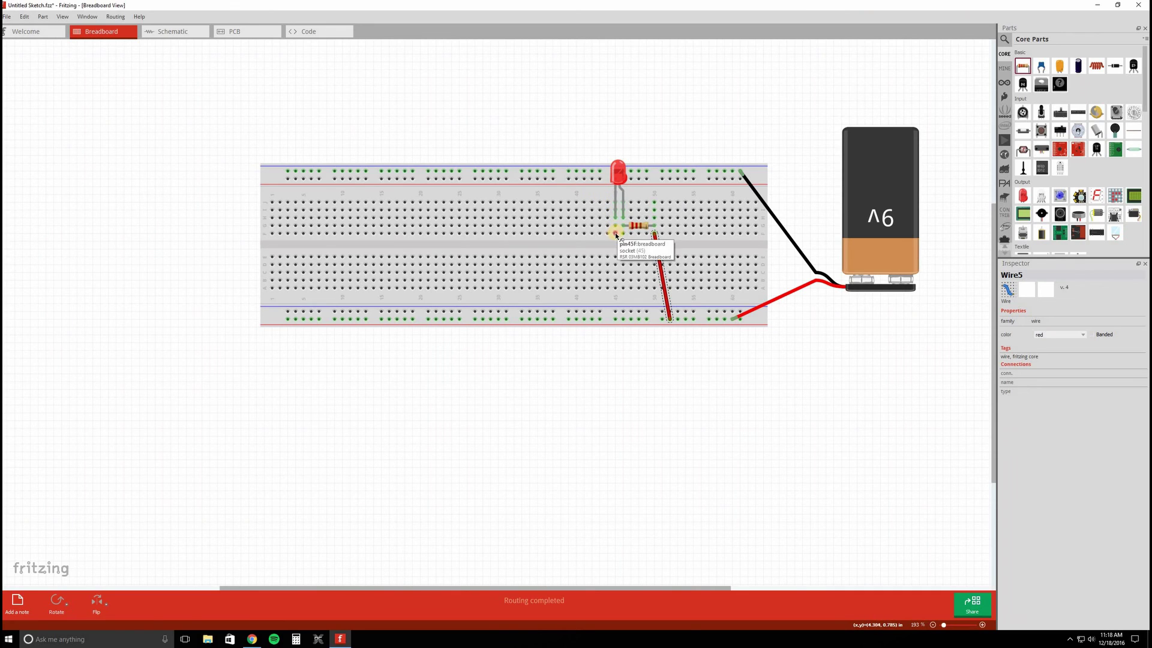
Wire the LED's other leg to the top power rail and make that jumper black.
left_click_drag(617, 235, 572, 177)
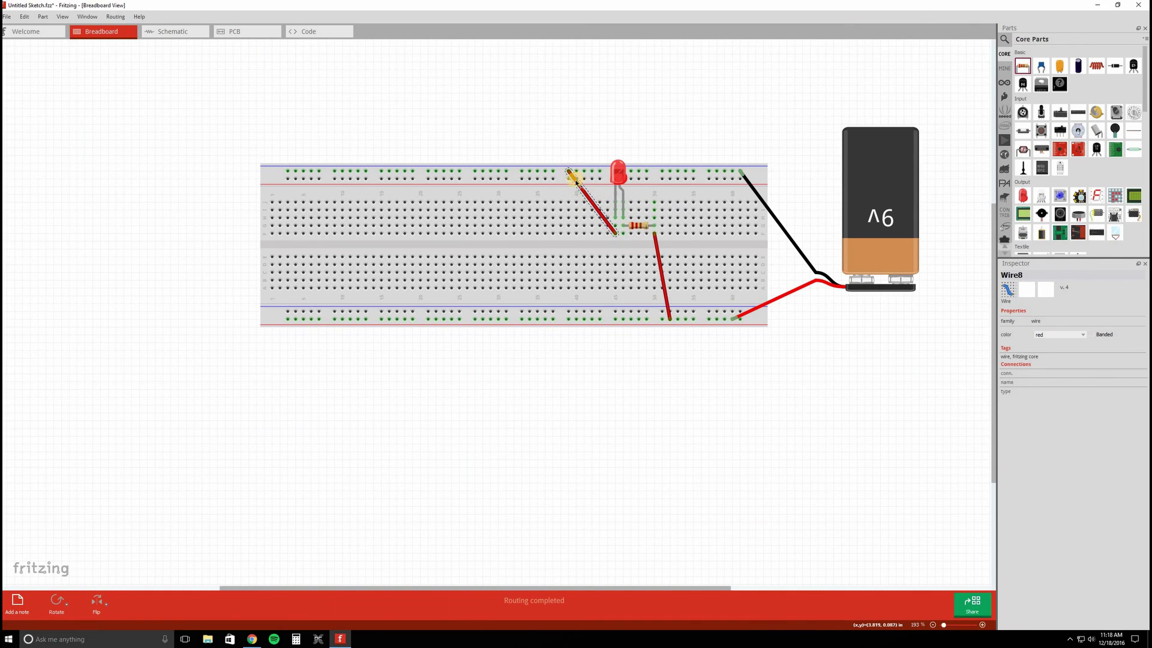
right_click(574, 179)
mouse_move(605, 196)
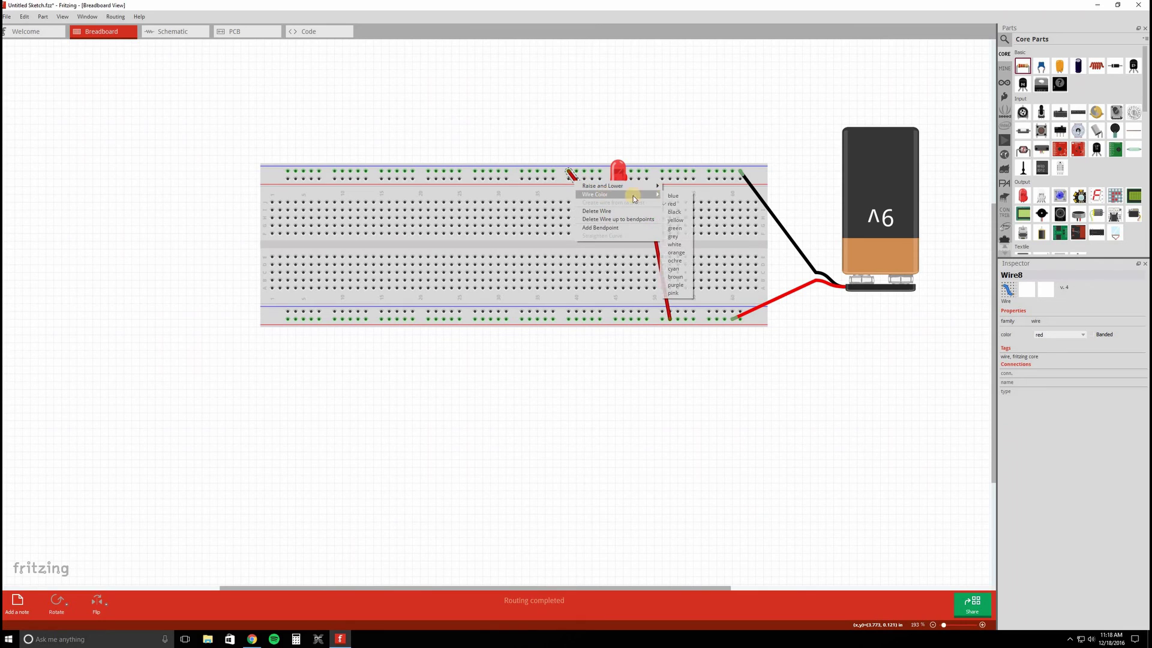
left_click(675, 211)
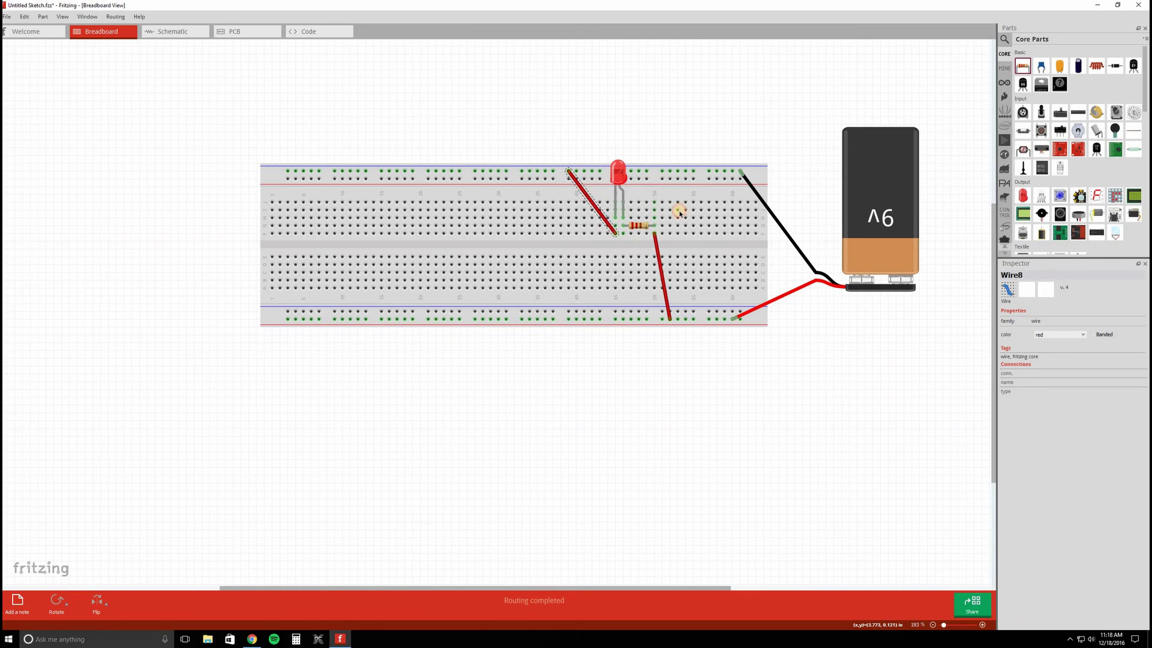
left_click(680, 112)
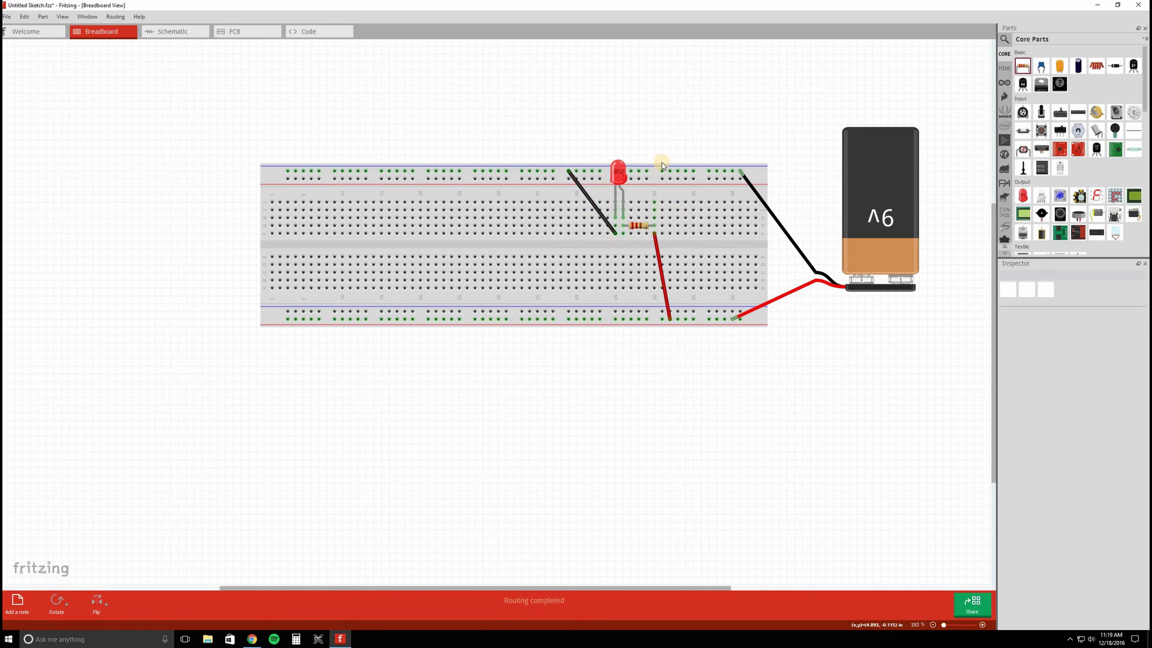